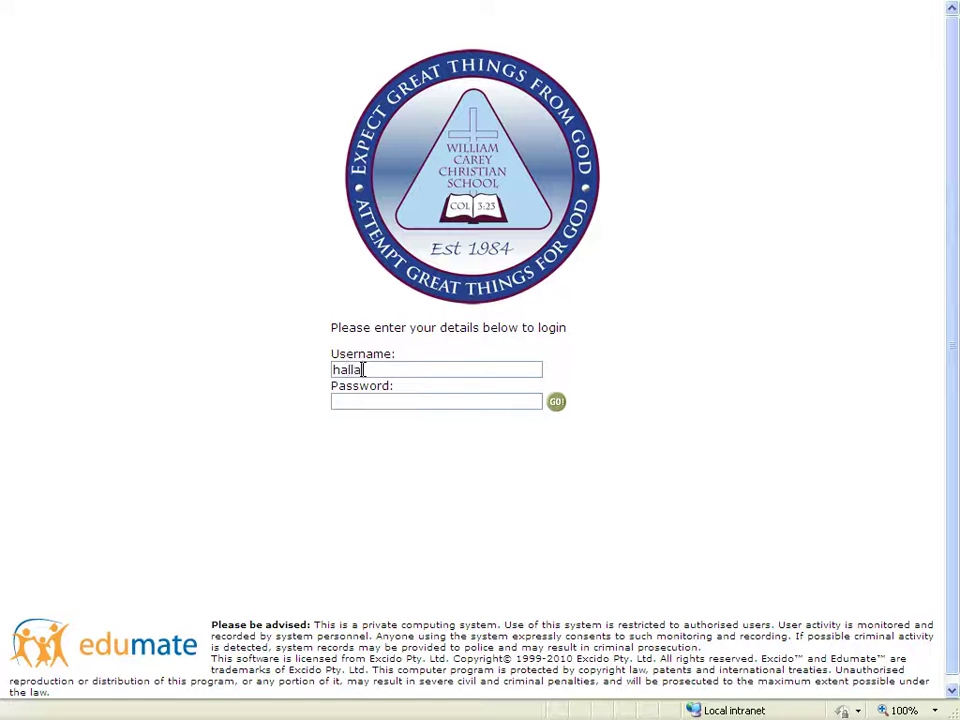
Enter the account password and log in to the school portal
key(Tab)
text(•••••••••)
key(Return)
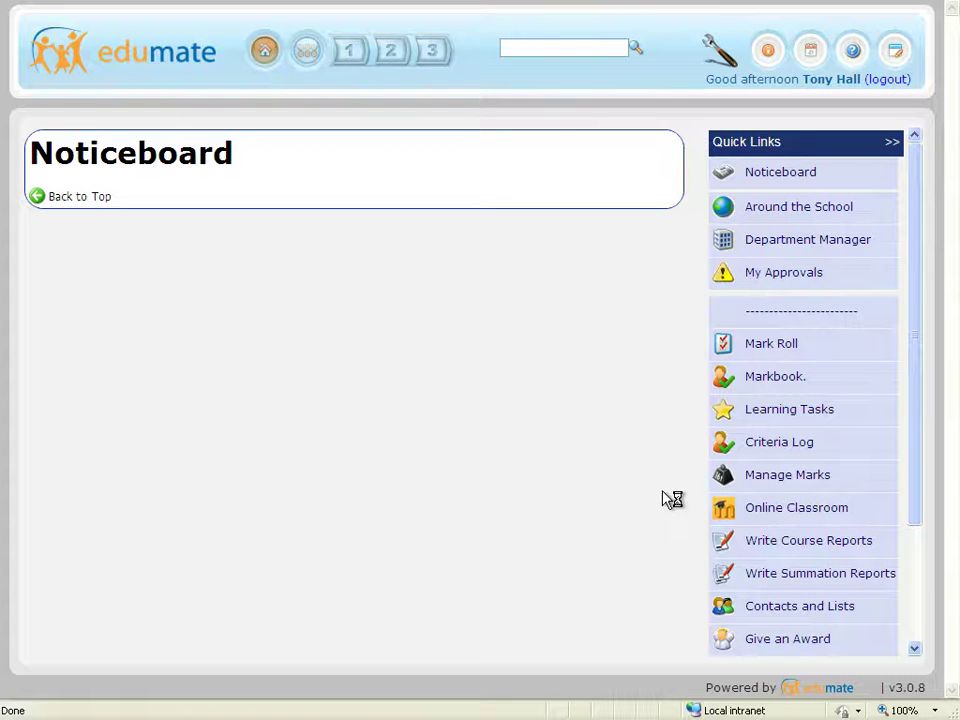
Open the "10 IST - Unit 3 - Authoring and Multimedia" course in the Online Classroom and look over its topic outline
click(775, 509)
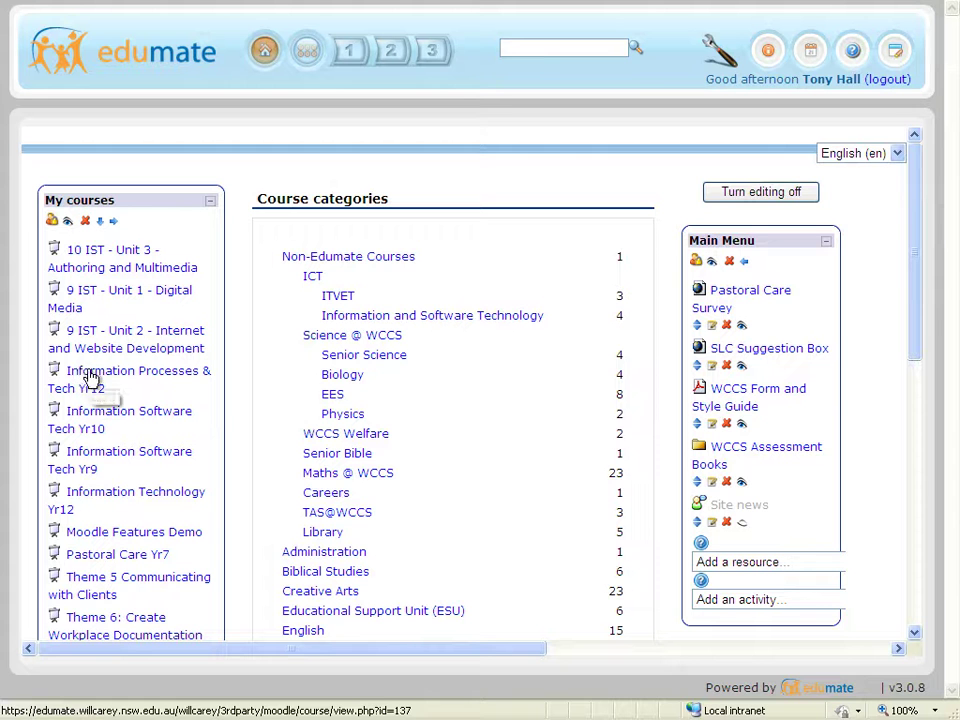
click(92, 271)
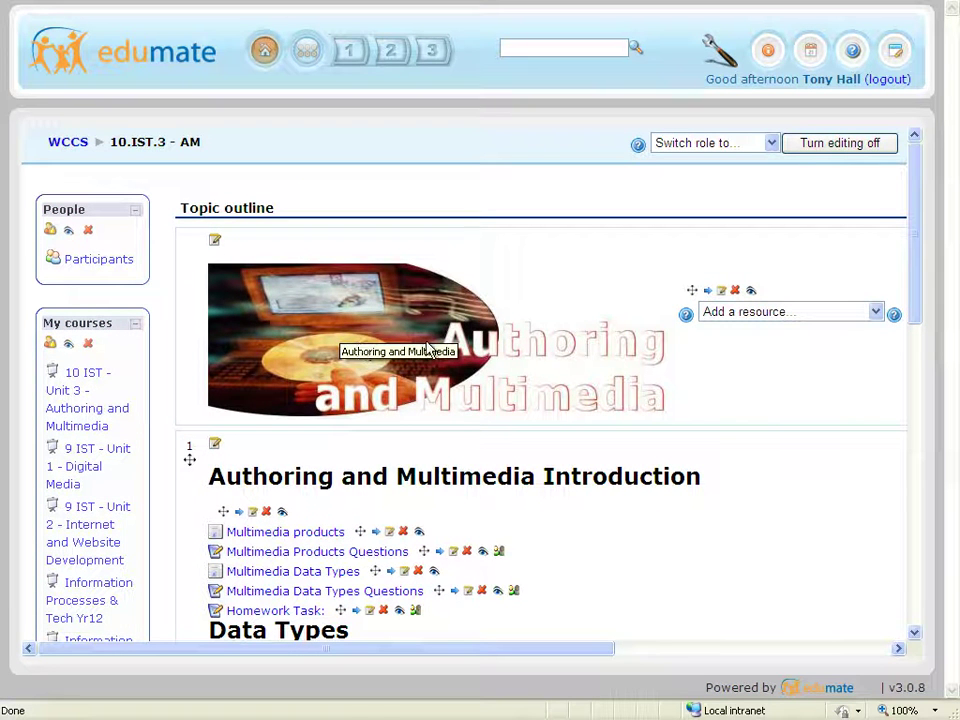
scroll(322, 452, down, 3)
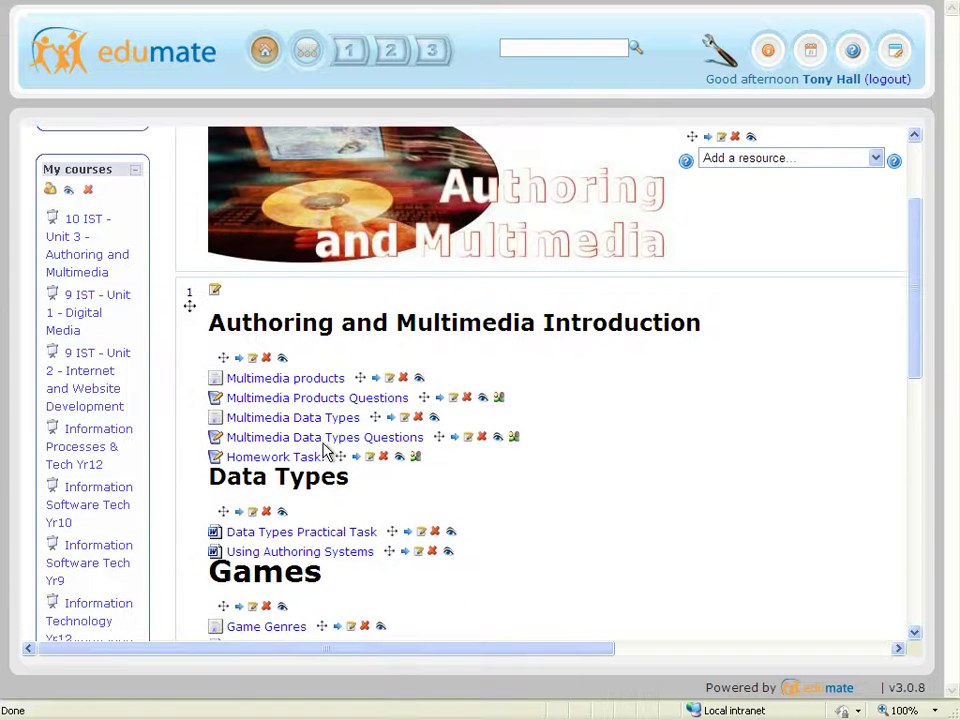
scroll(276, 553, down, 2)
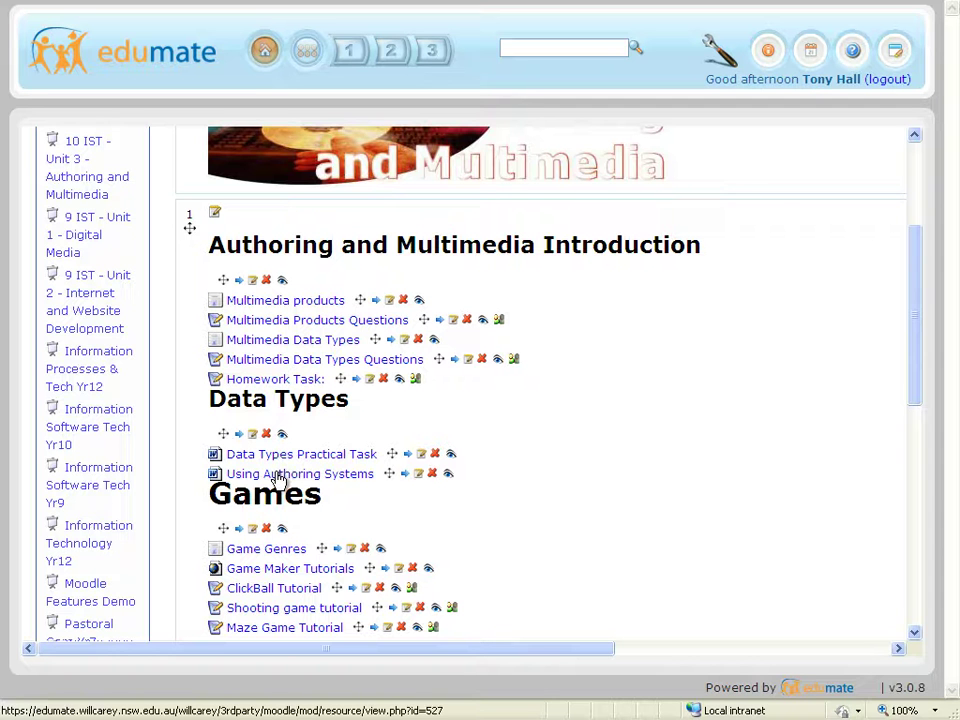
scroll(279, 480, up, 5)
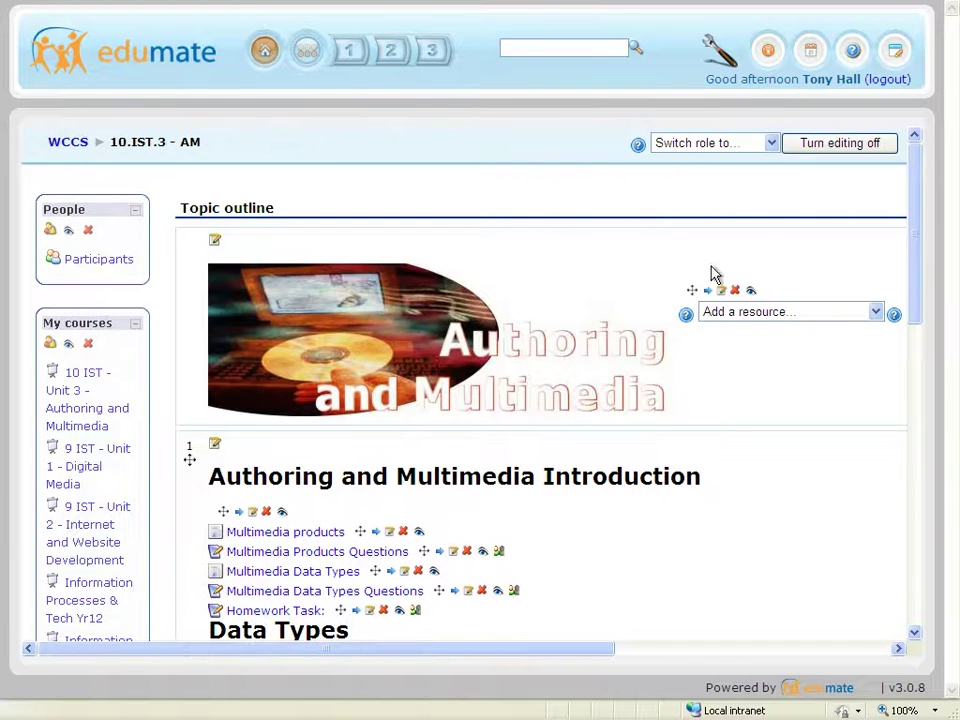
Switch to the Student role and examine which topics and resources the course page shows to students
click(722, 150)
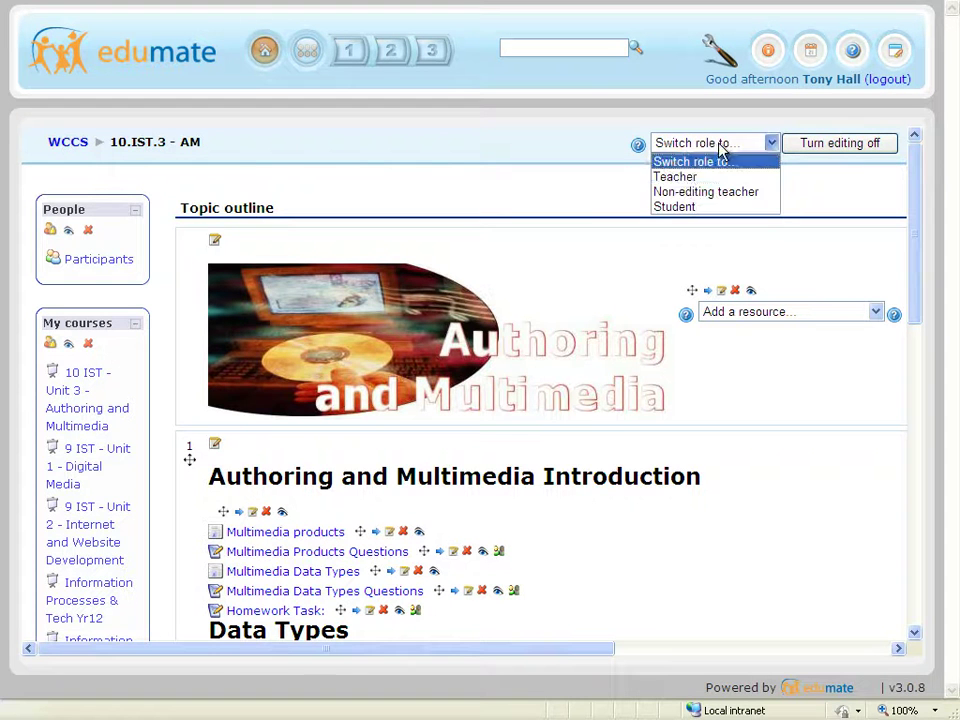
click(680, 206)
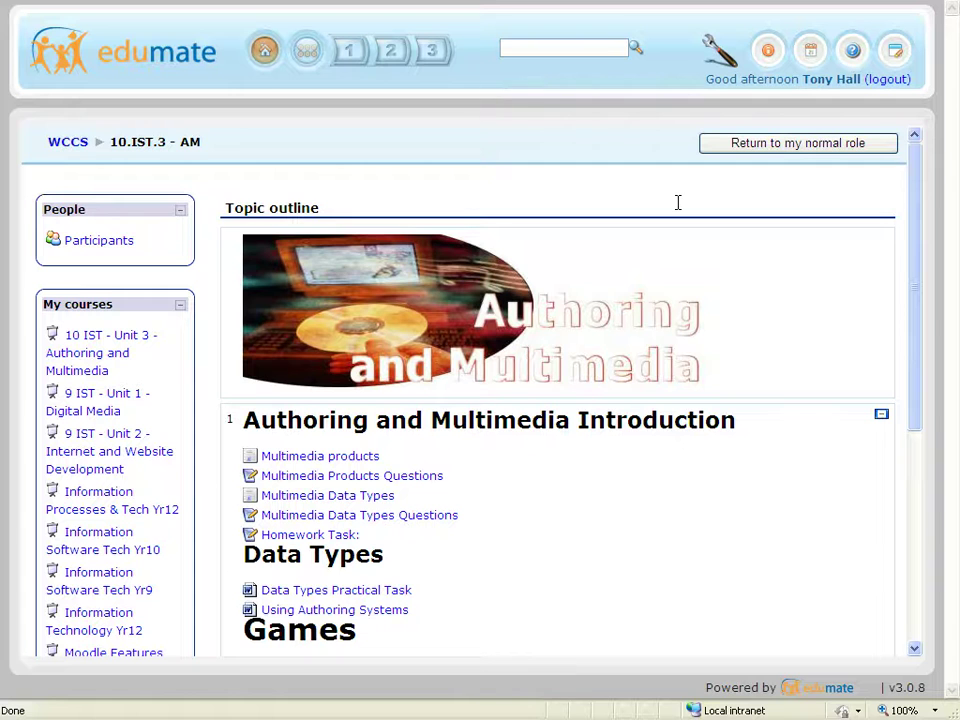
scroll(525, 302, down, 5)
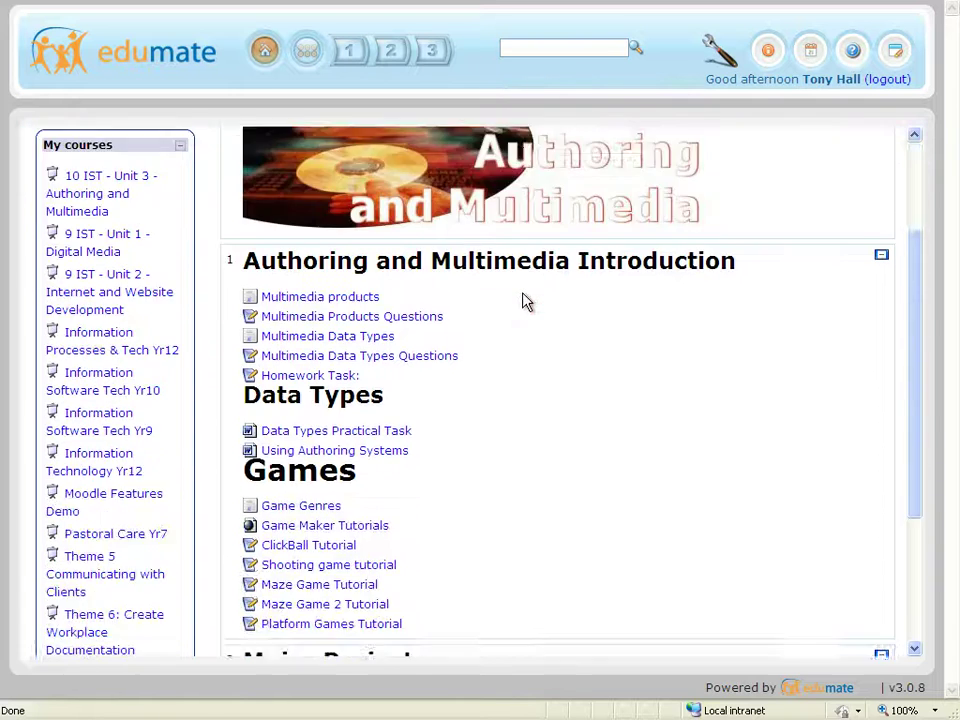
scroll(525, 302, up, 5)
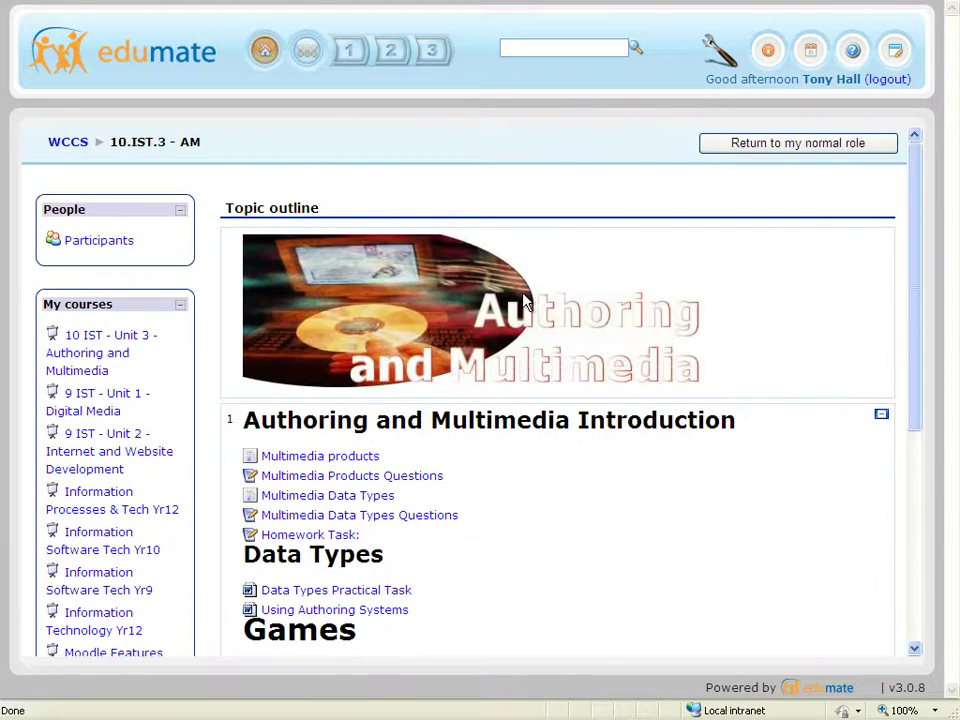
scroll(507, 363, down, 5)
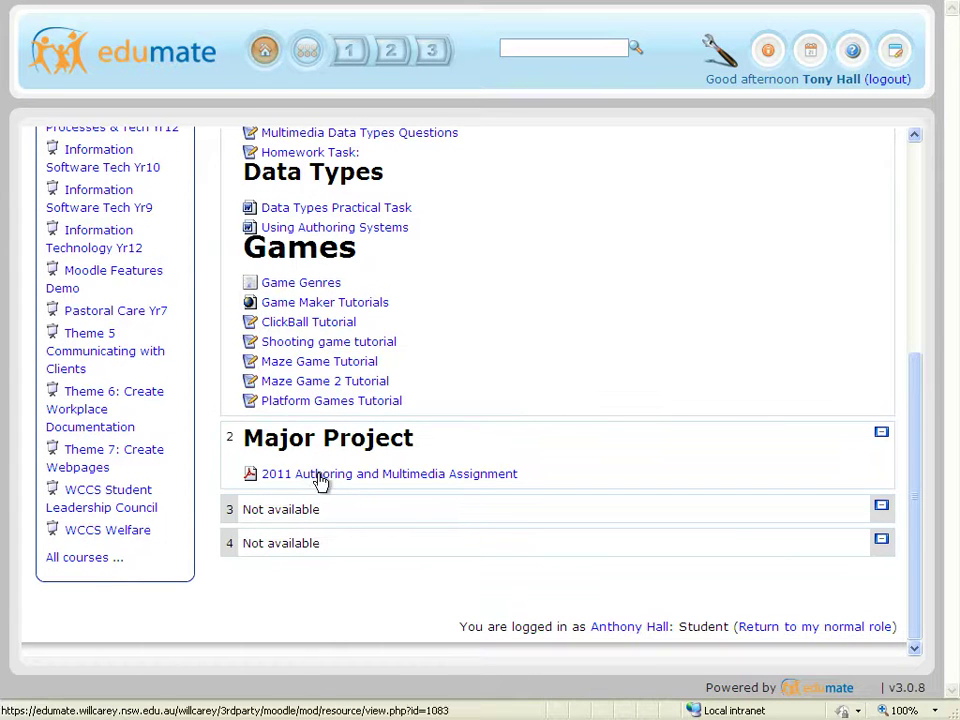
scroll(336, 366, up, 3)
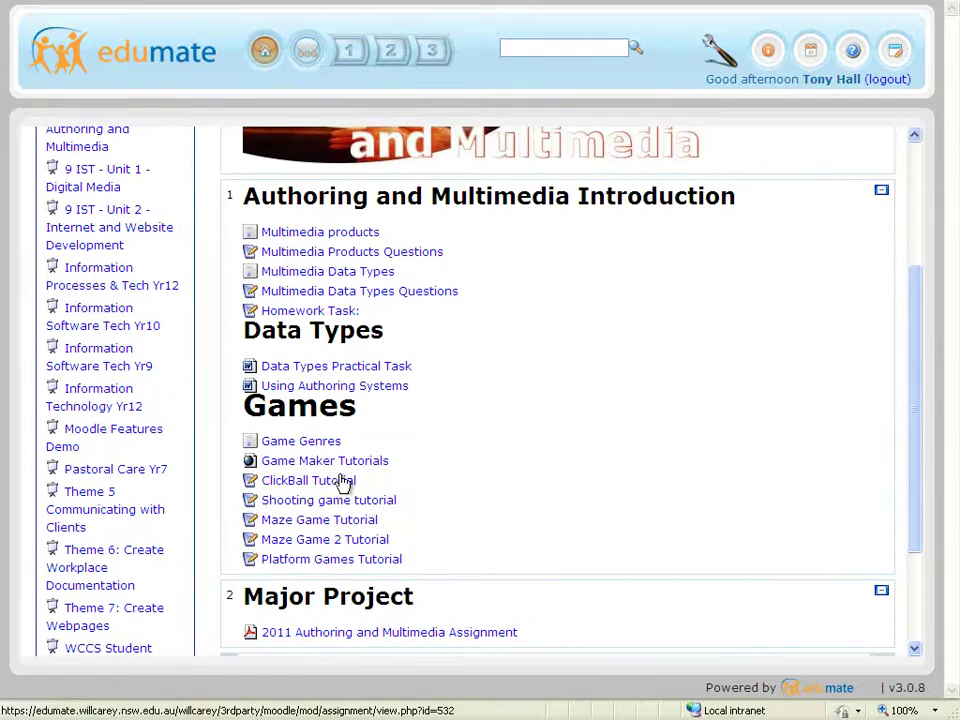
scroll(375, 457, up, 4)
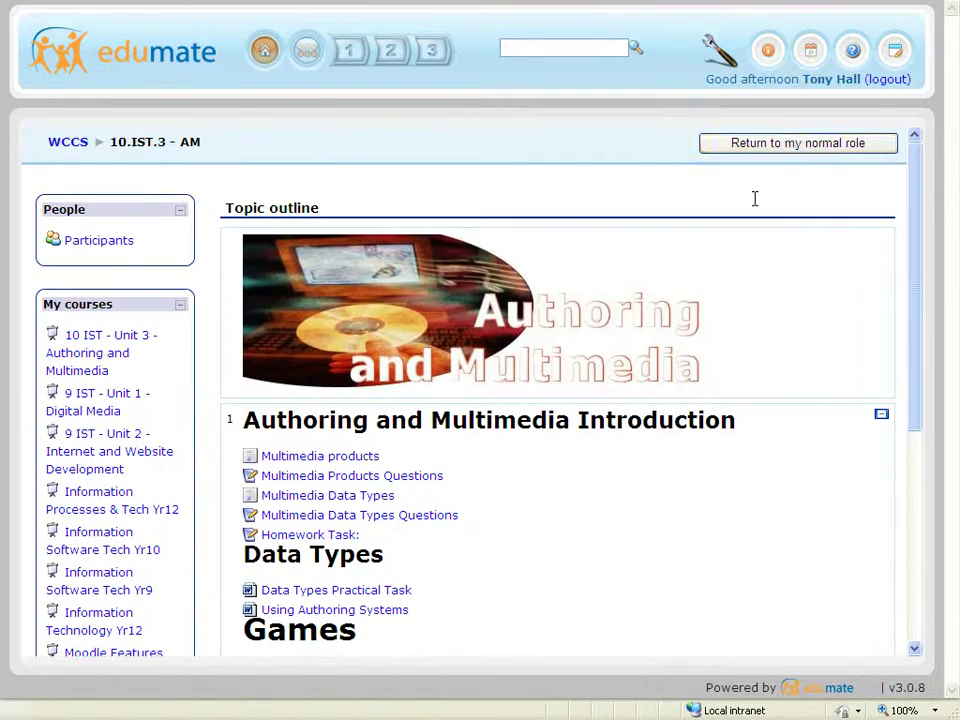
Return to the normal role and turn editing on for the course
click(799, 146)
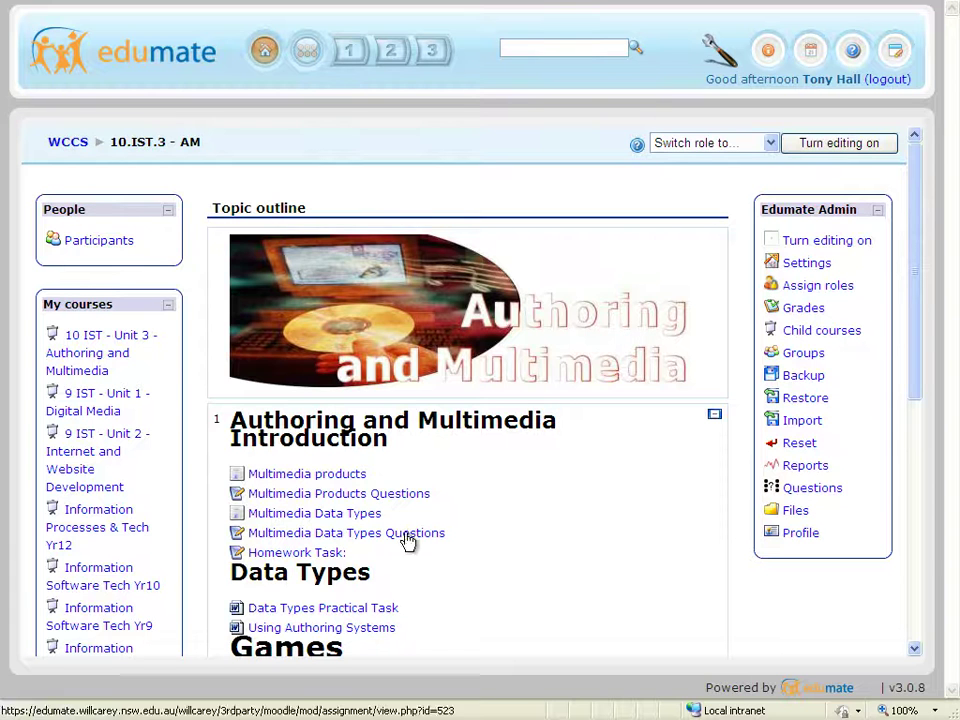
click(840, 145)
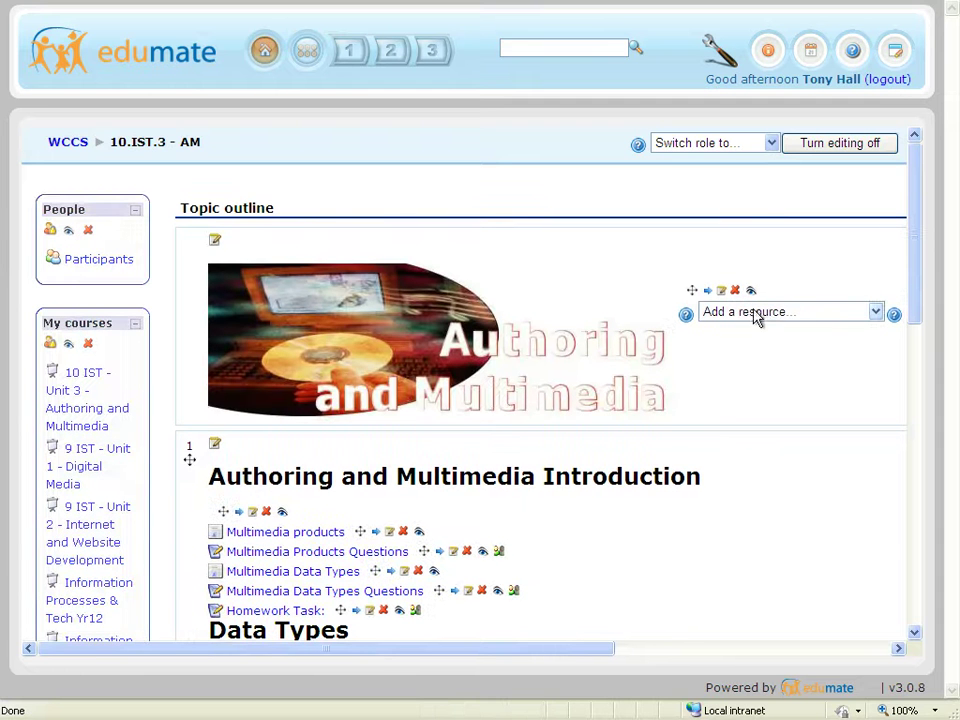
Examine the resource types and activity types that can be added to topic 1, leaving both choices unset
scroll(648, 533, down, 3)
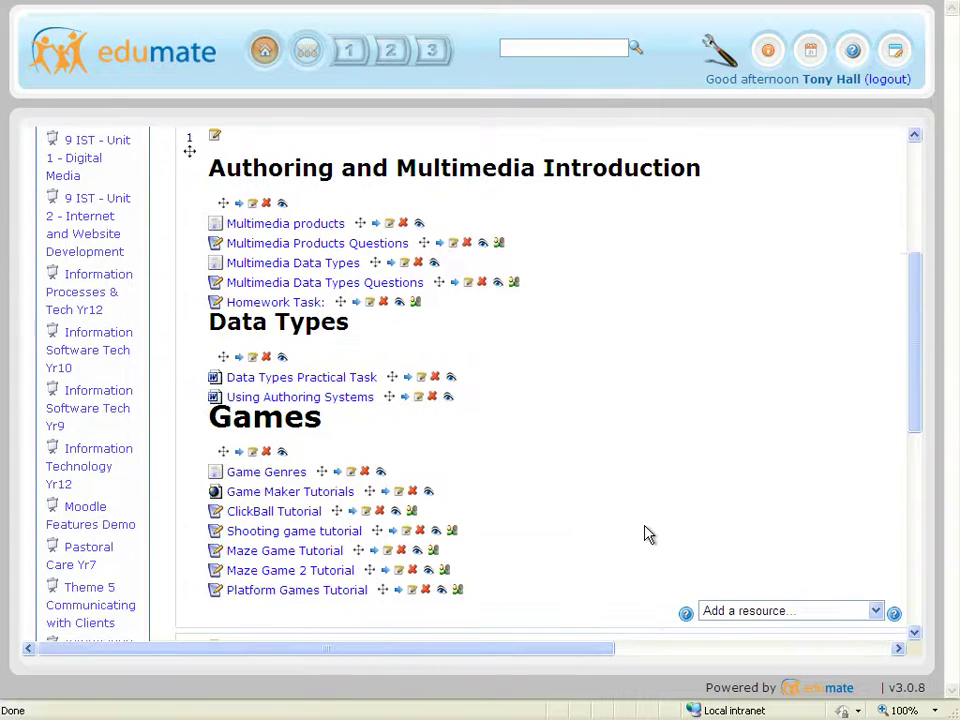
drag(570, 652, 777, 661)
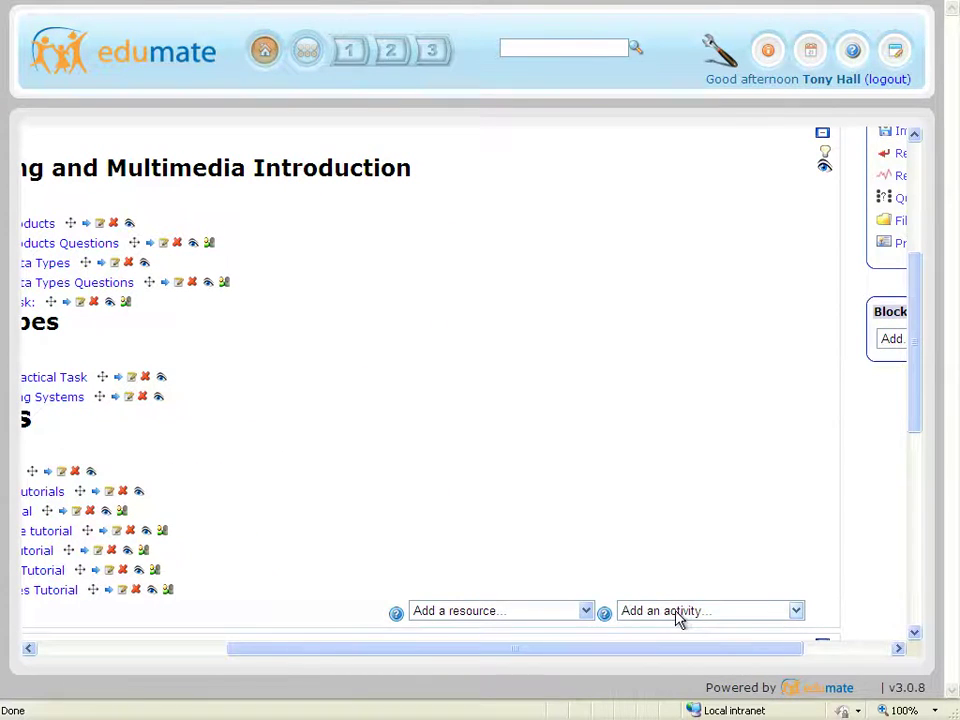
click(519, 614)
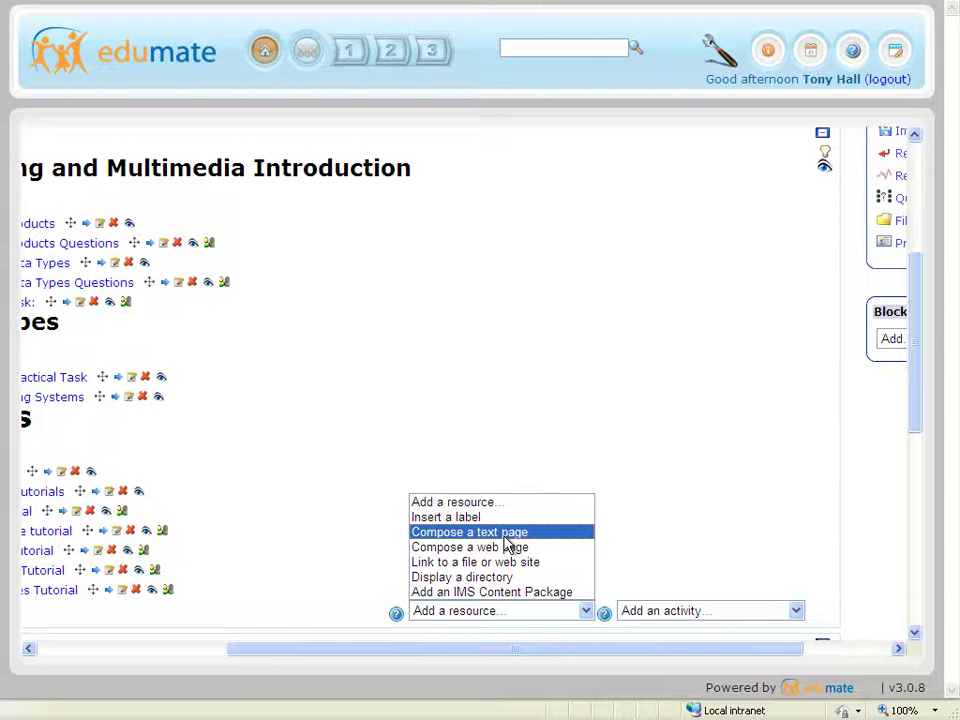
click(671, 610)
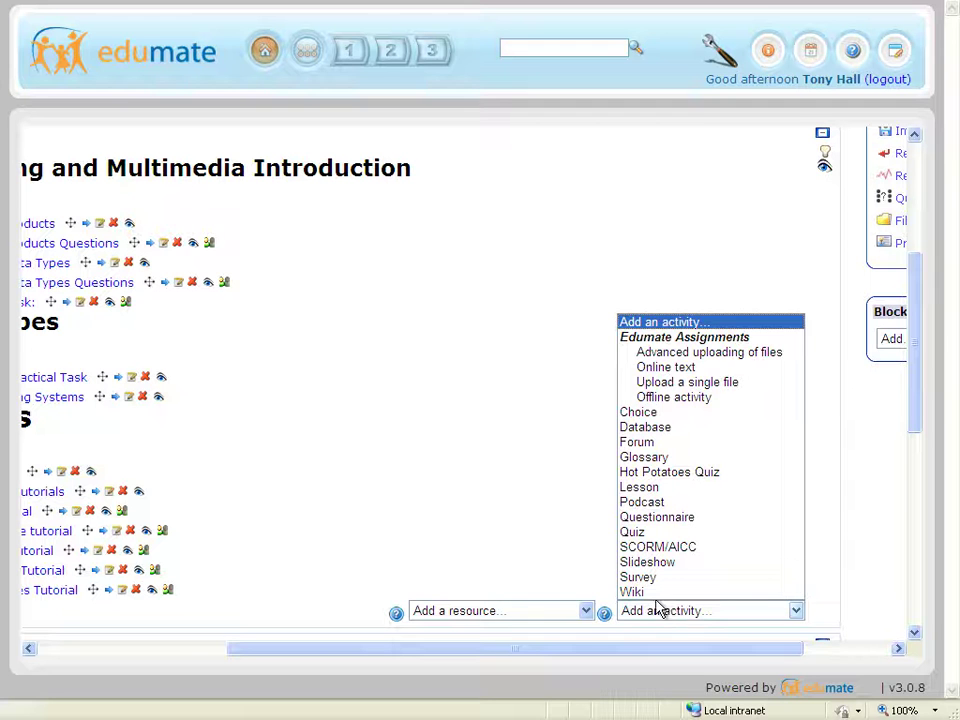
click(480, 364)
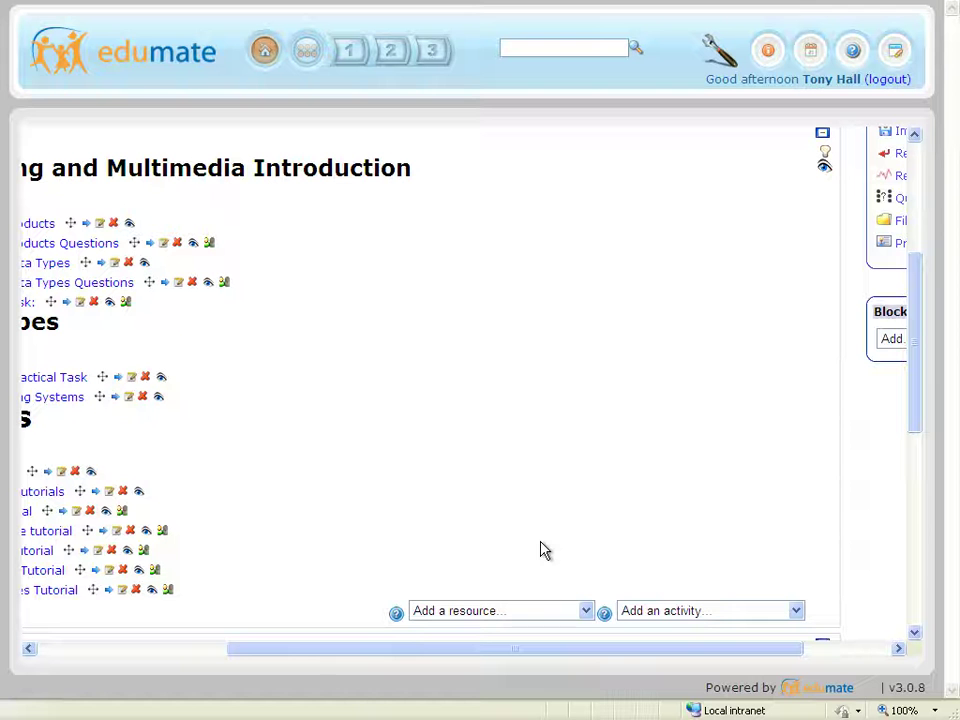
Make topic 3, "Introduction to Major Project Part B", visible to students and hide it again
drag(388, 655, 190, 657)
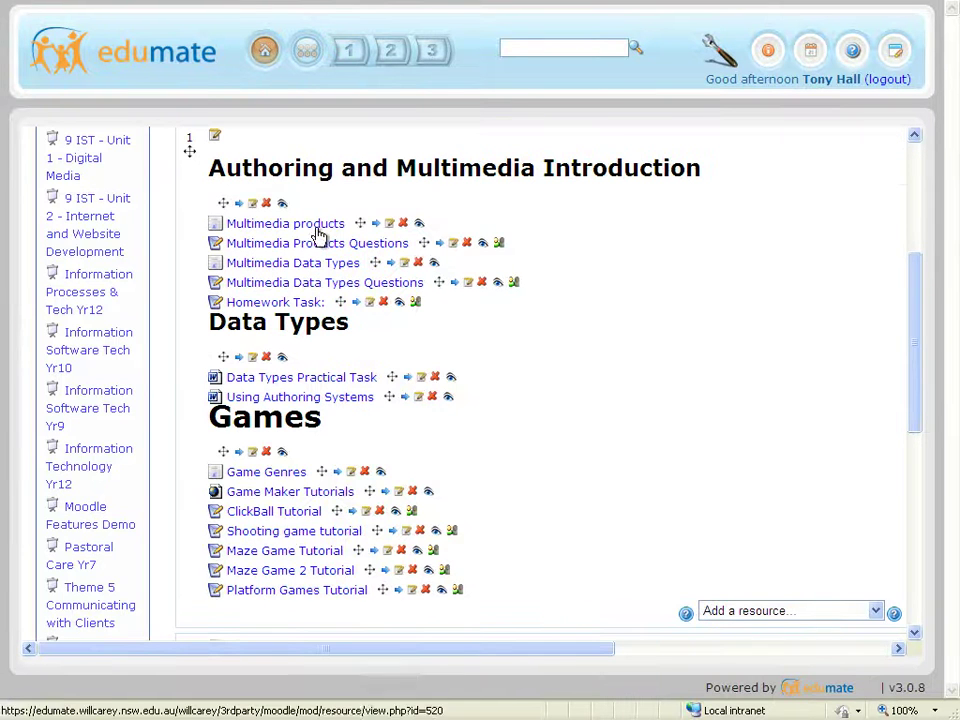
scroll(320, 238, up, 3)
scroll(320, 238, up, 2)
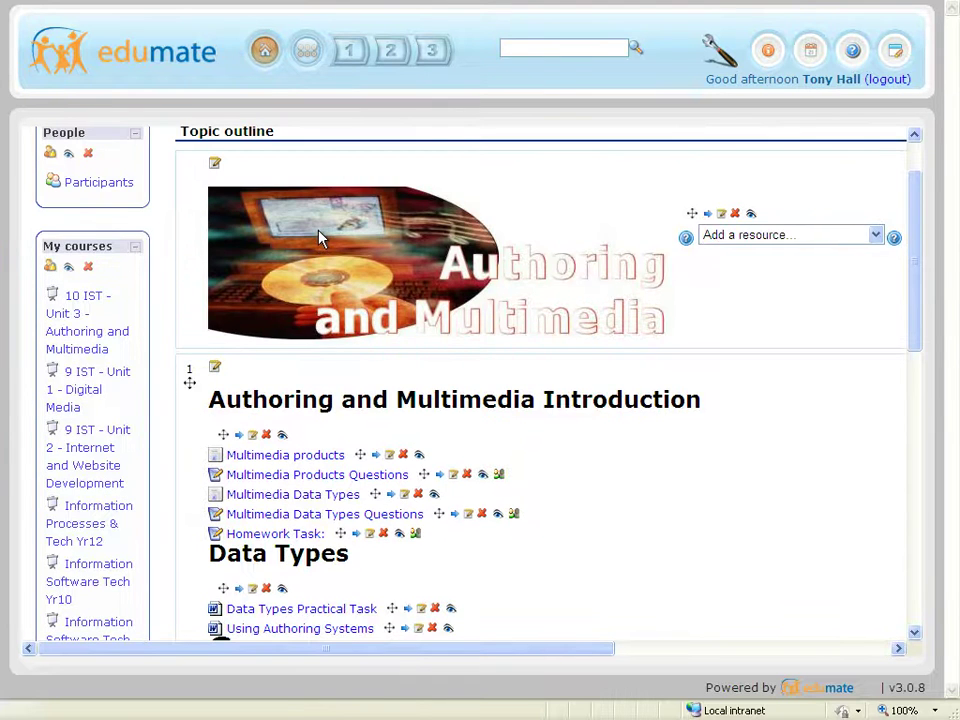
scroll(320, 238, down, 10)
scroll(318, 278, down, 3)
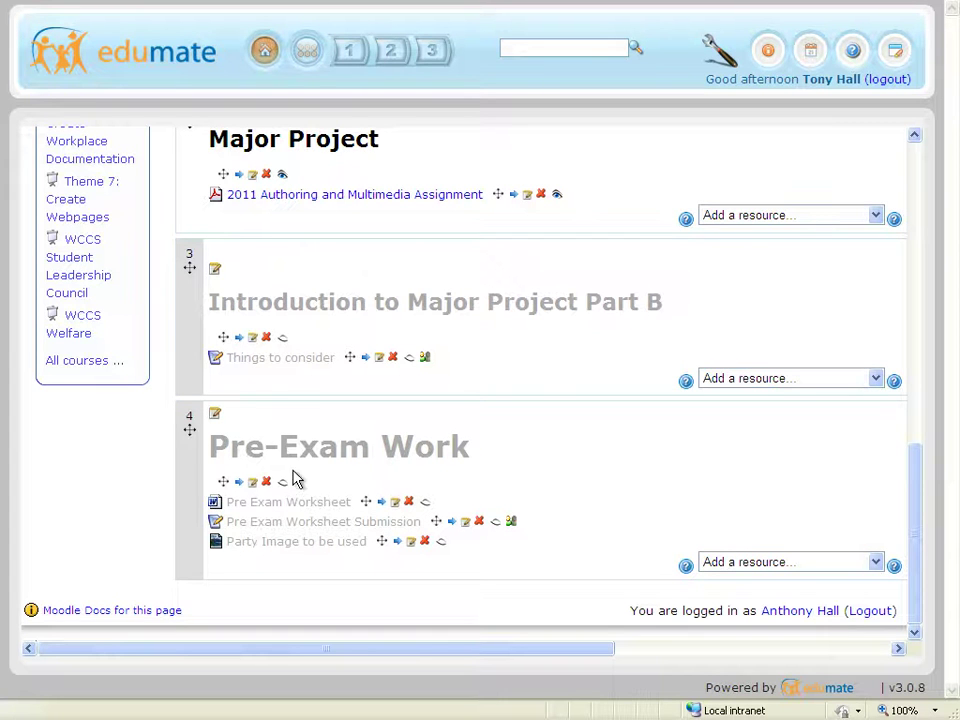
drag(366, 660, 630, 658)
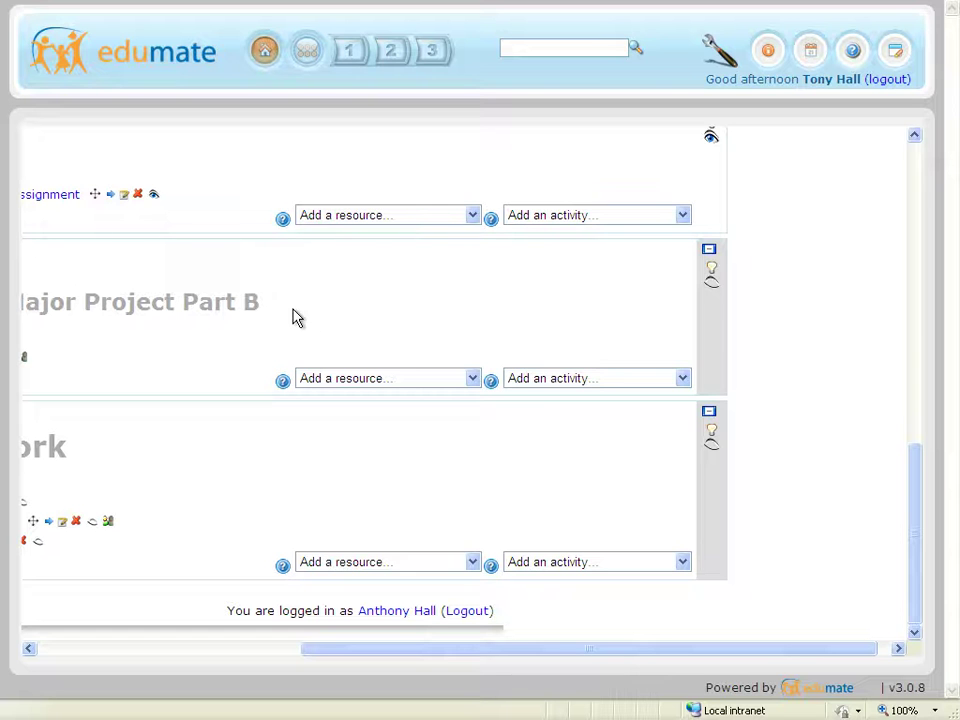
click(712, 286)
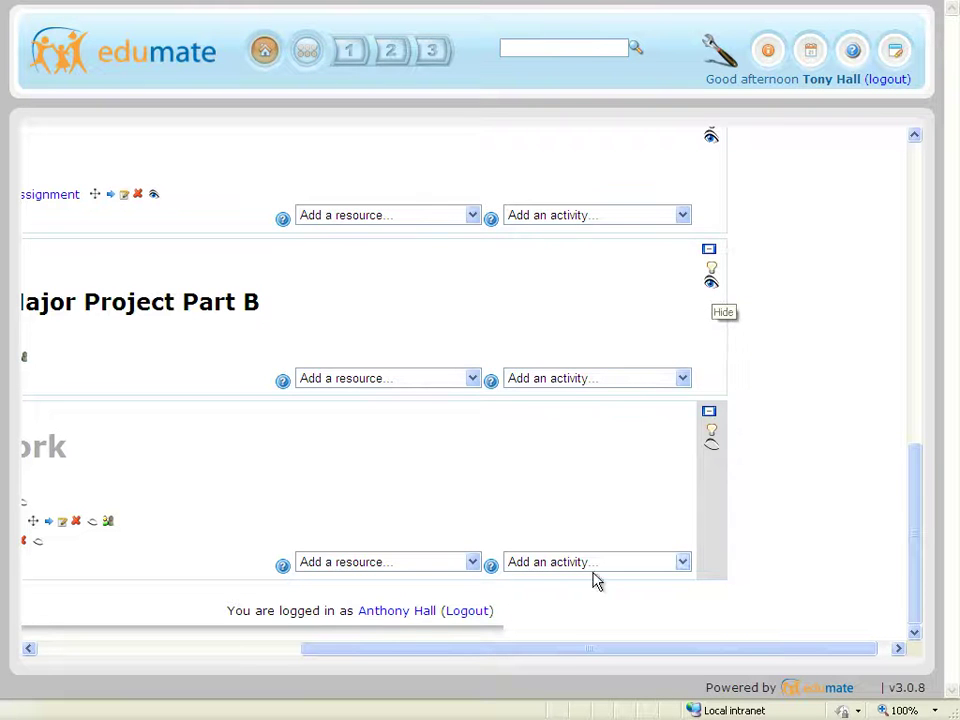
drag(557, 650, 587, 680)
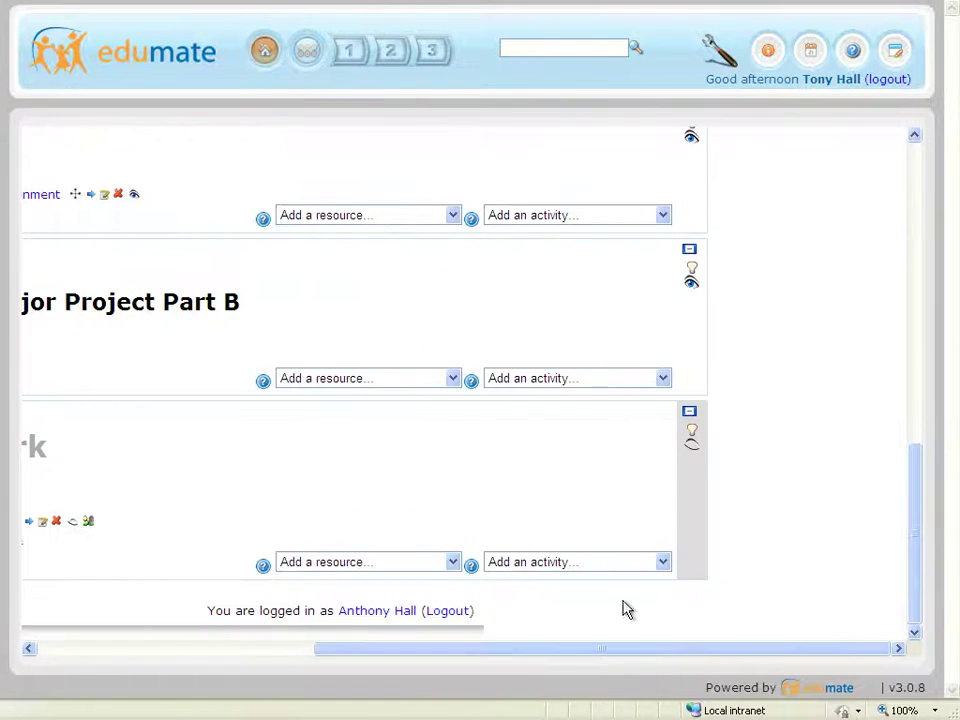
click(691, 283)
Start adding a "Link to a file or web site" resource to topic 3, "Introduction to Major Project Part B"
drag(474, 649, 263, 652)
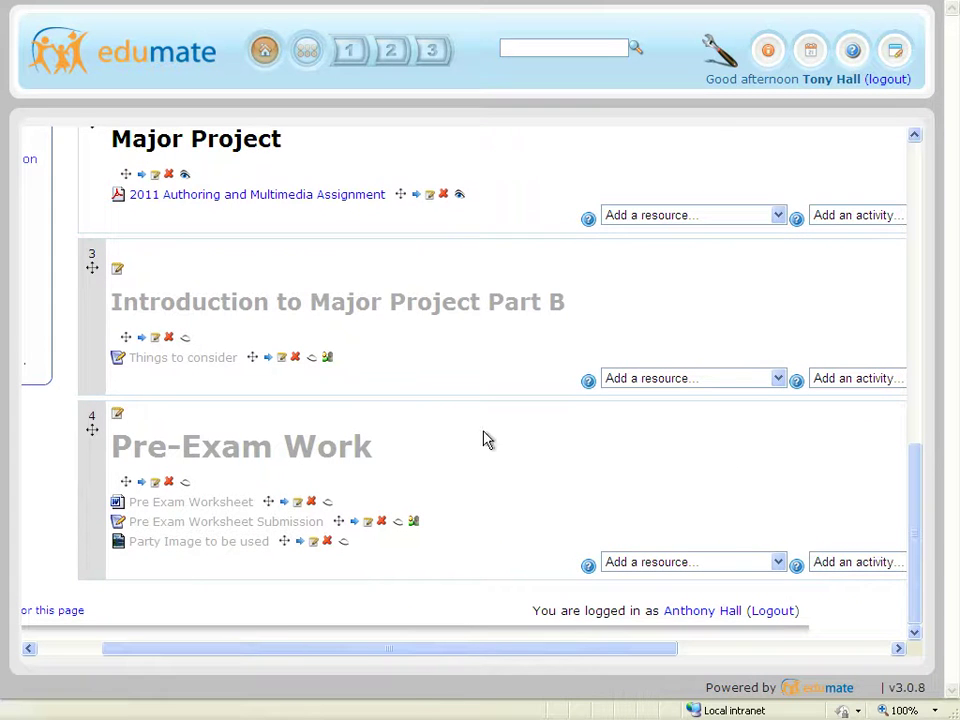
click(714, 379)
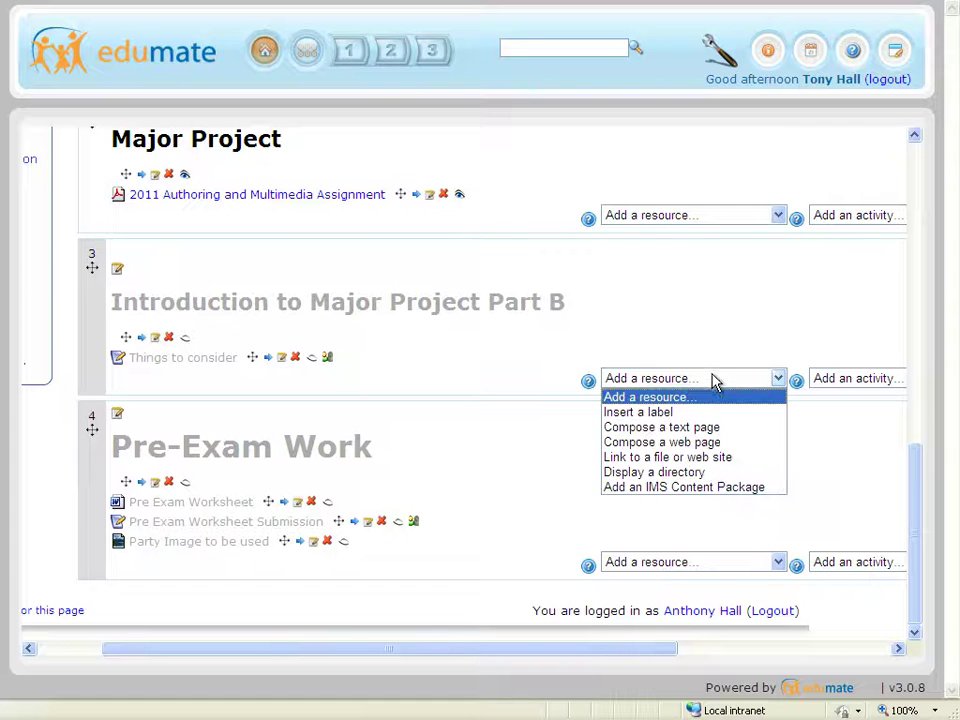
click(700, 458)
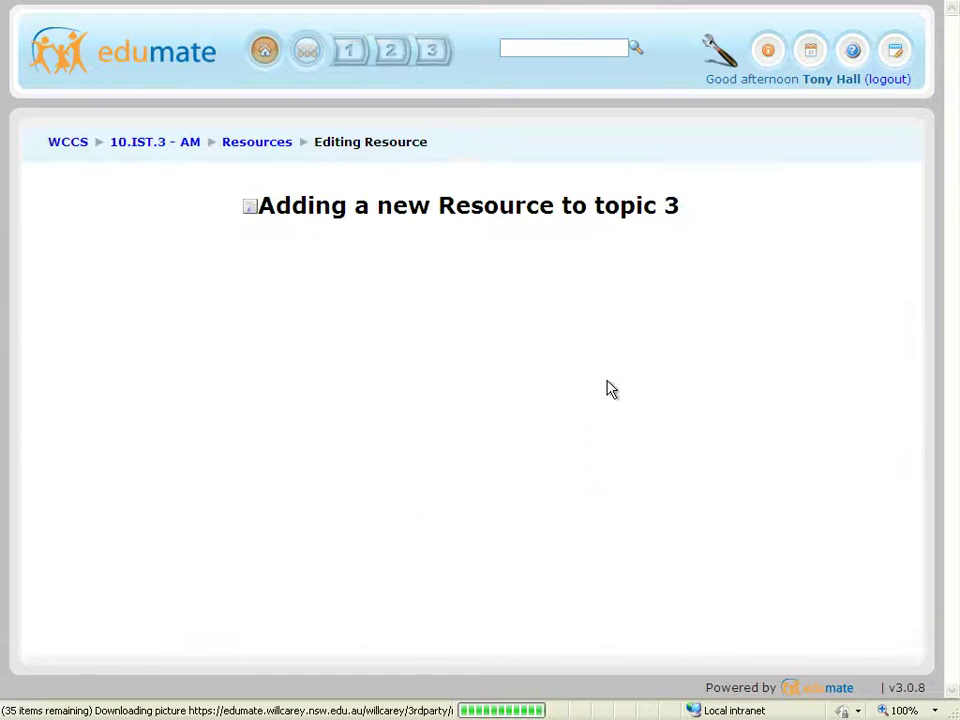
Name the resource "New Project" and enter the summary "A task for students to complete"
click(373, 302)
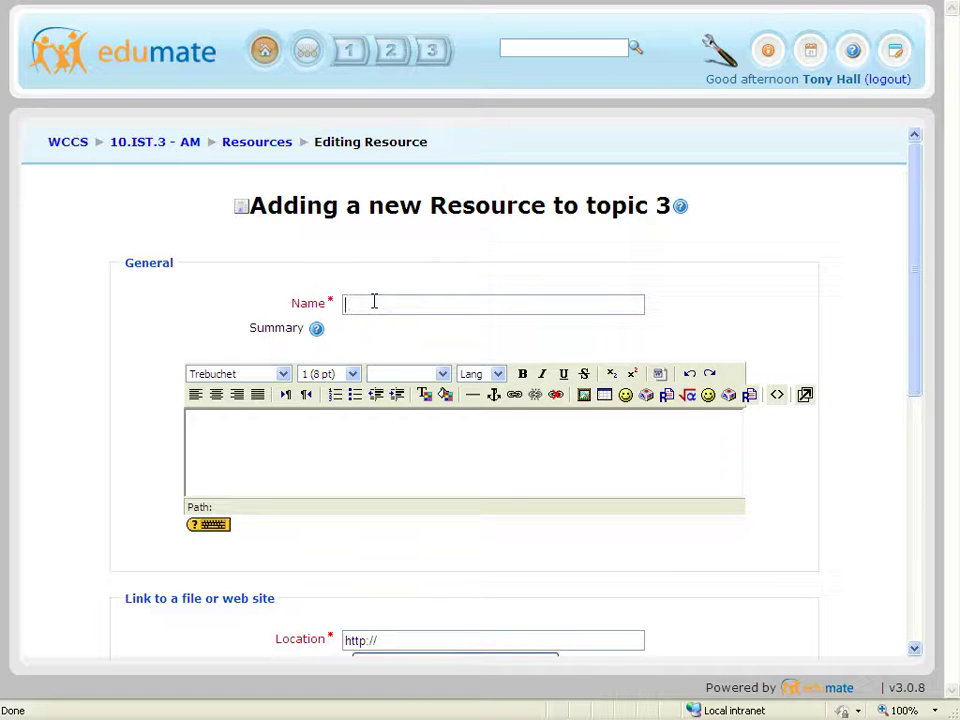
text(New Project)
click(260, 420)
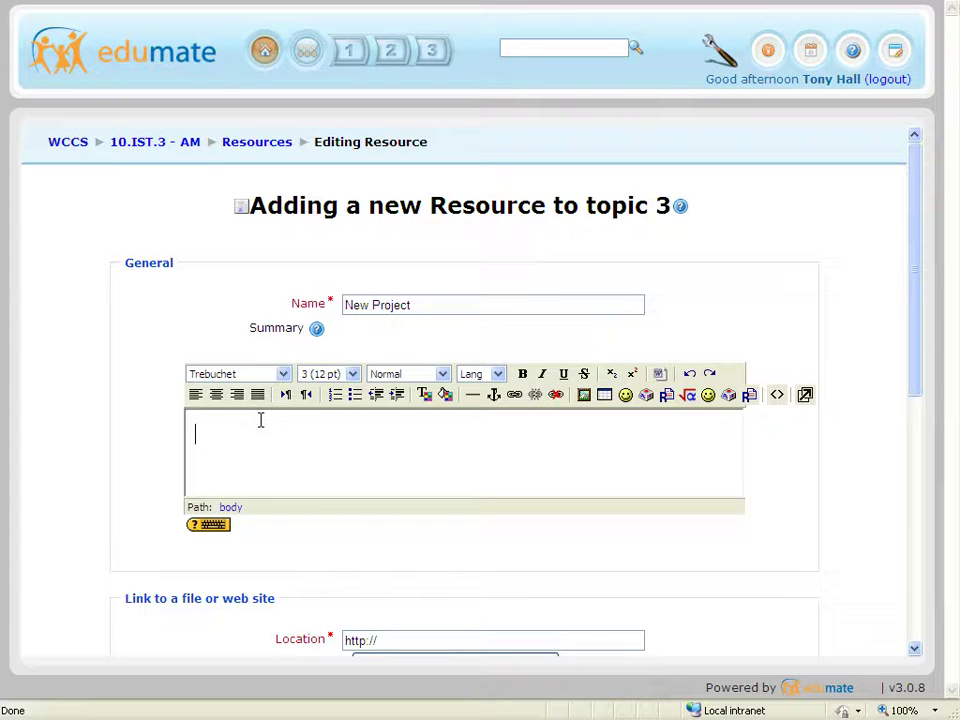
text(A task for students to )
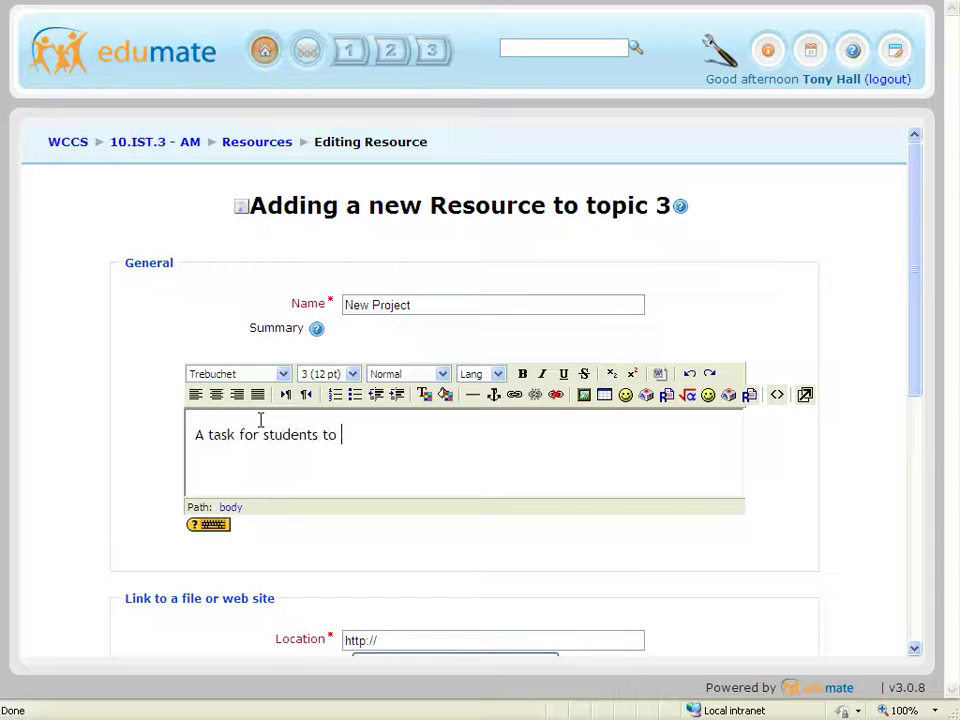
text(complete)
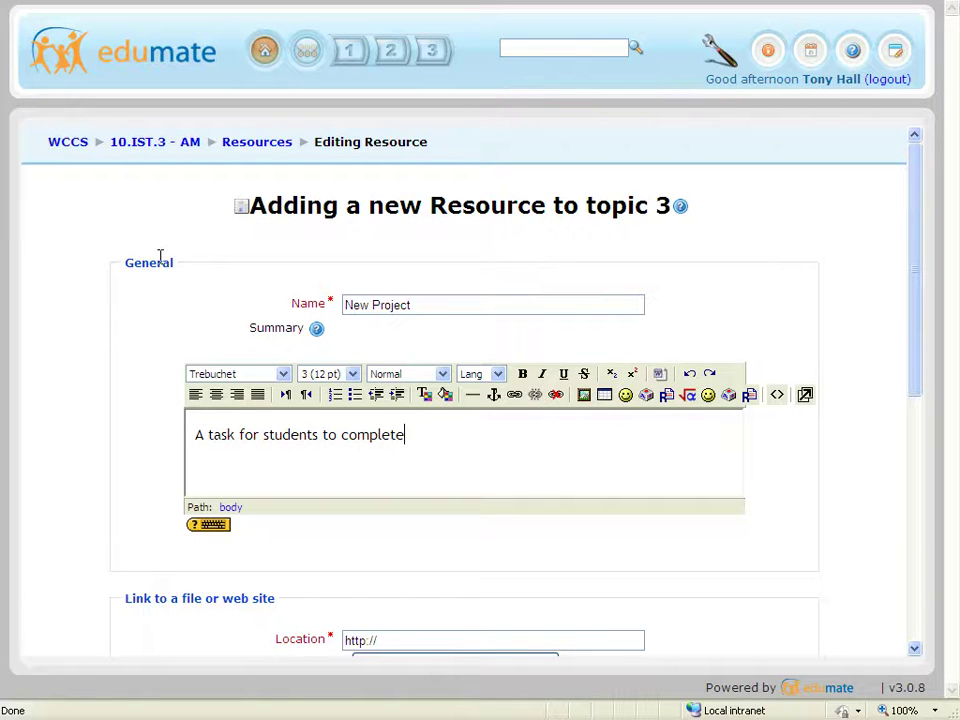
drag(127, 264, 175, 263)
scroll(186, 300, down, 3)
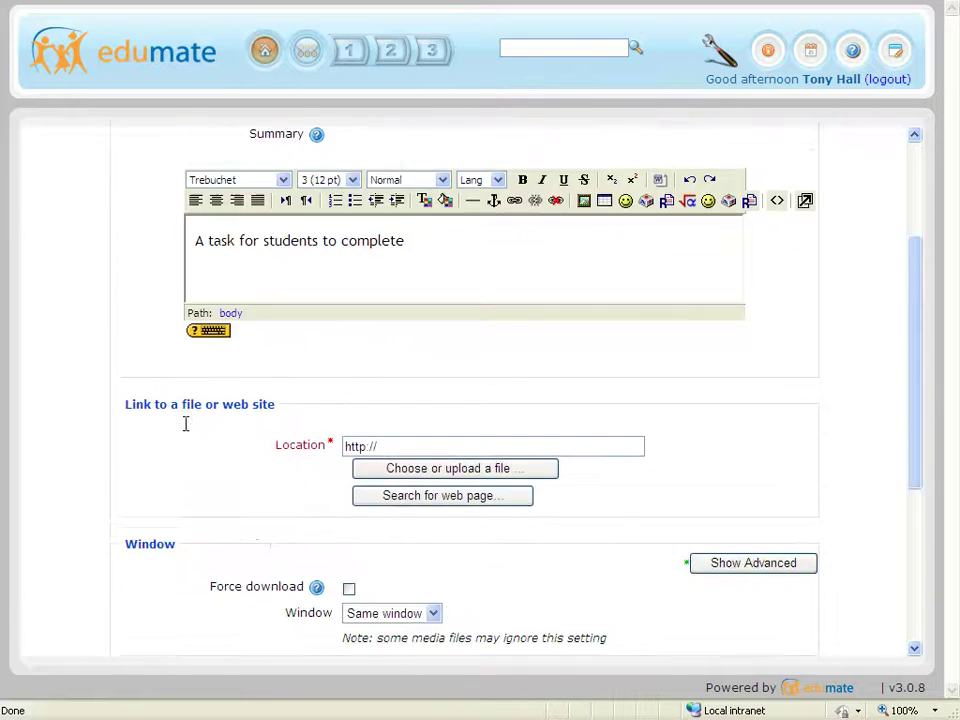
drag(143, 358, 395, 400)
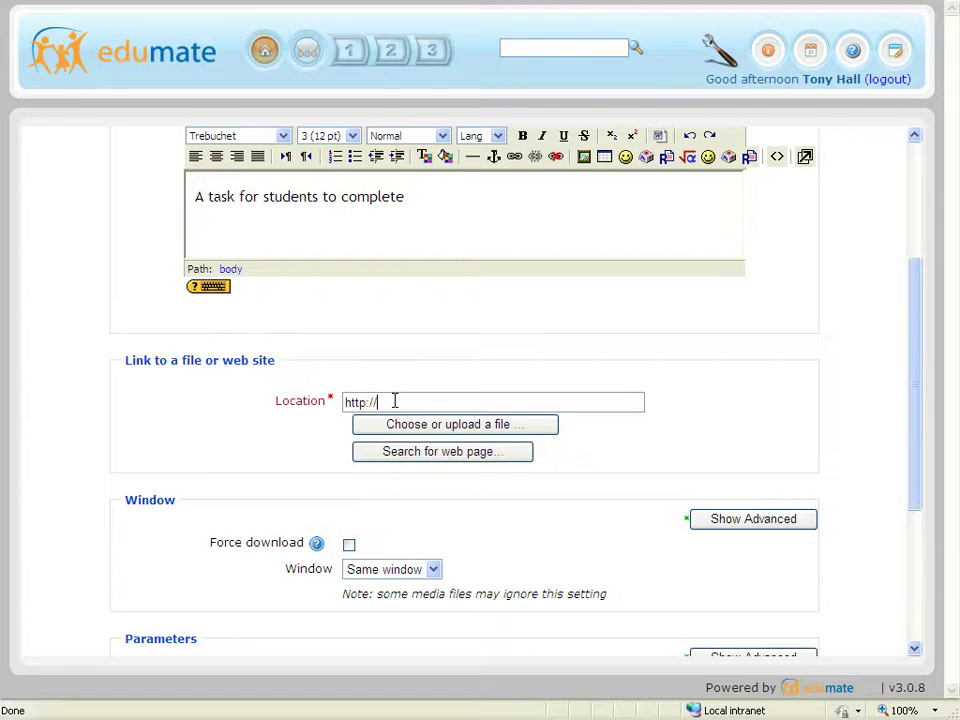
text(hotmail.com)
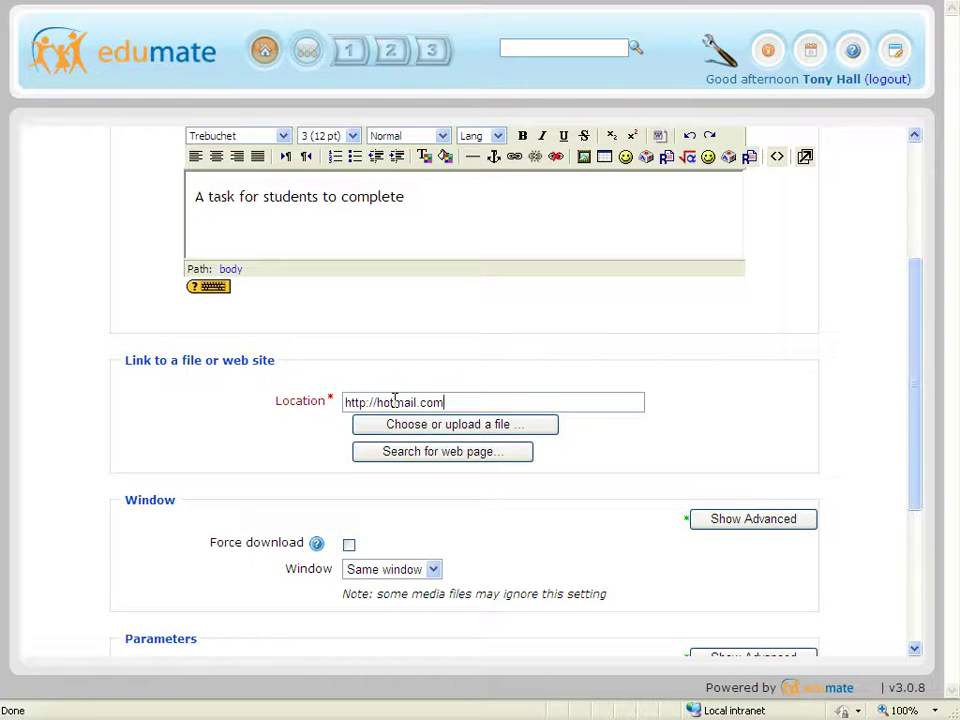
Upload "Men at Work accused of stealing riff from campfire song.pdf" to the course files and choose it as the resource's location
click(466, 426)
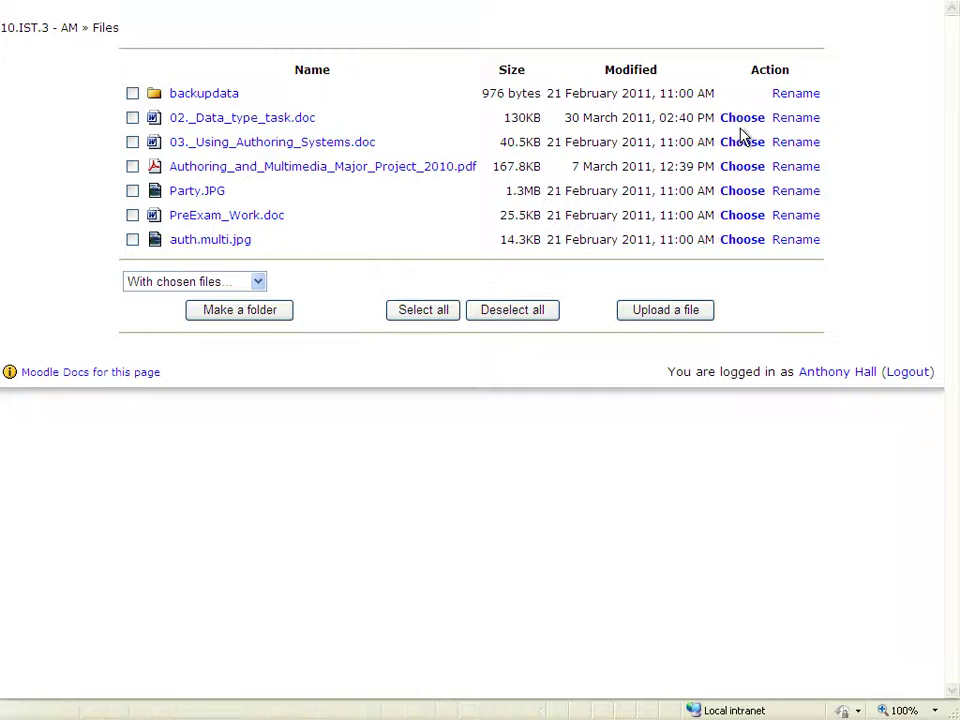
click(672, 312)
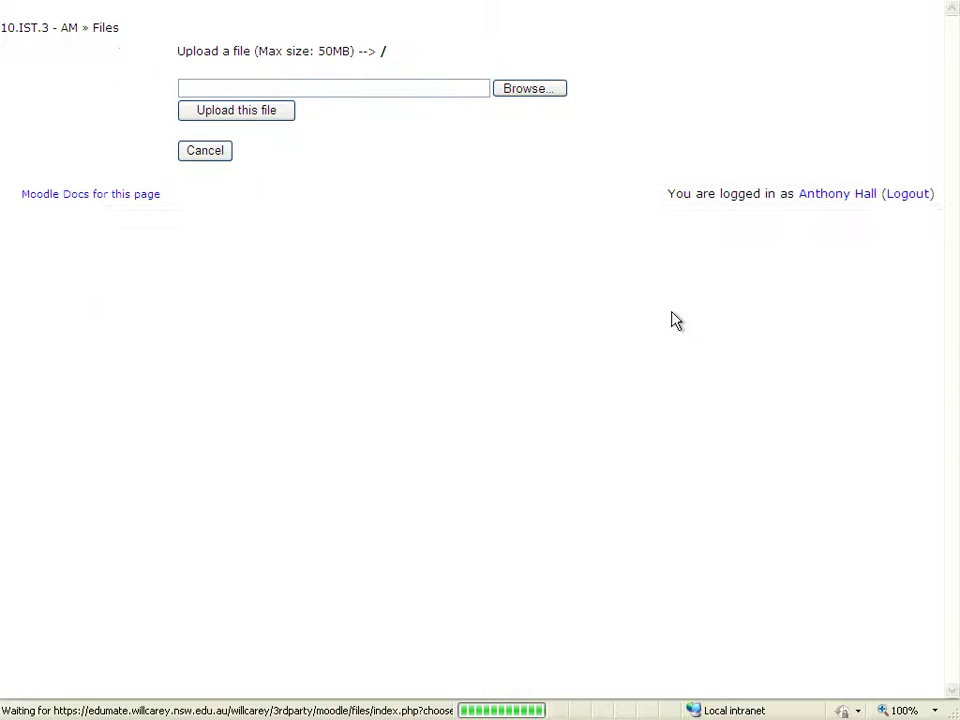
click(530, 90)
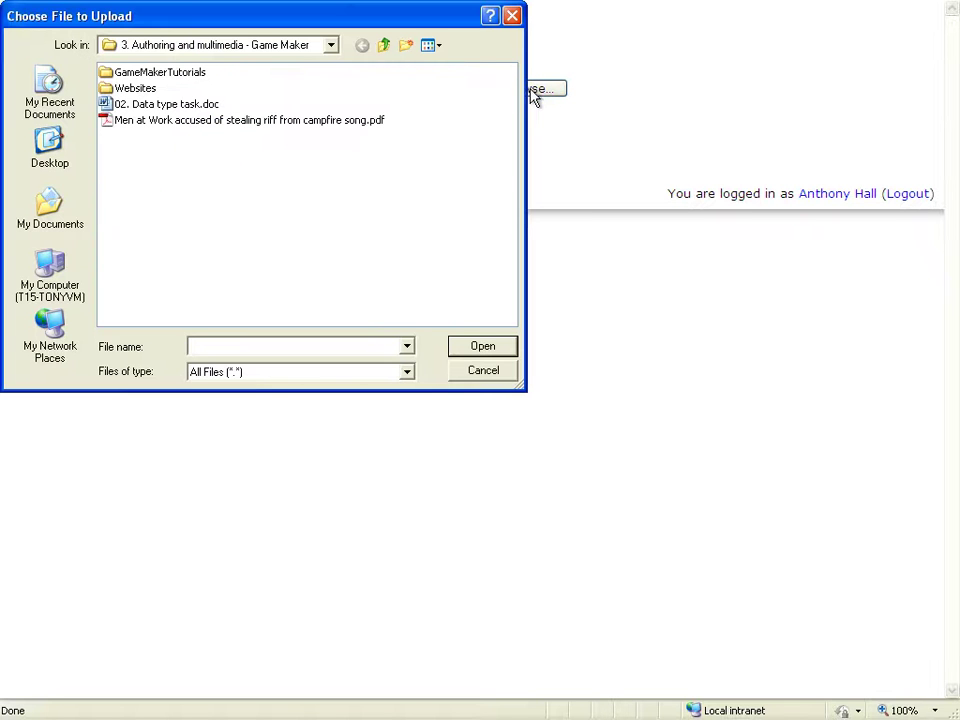
click(328, 47)
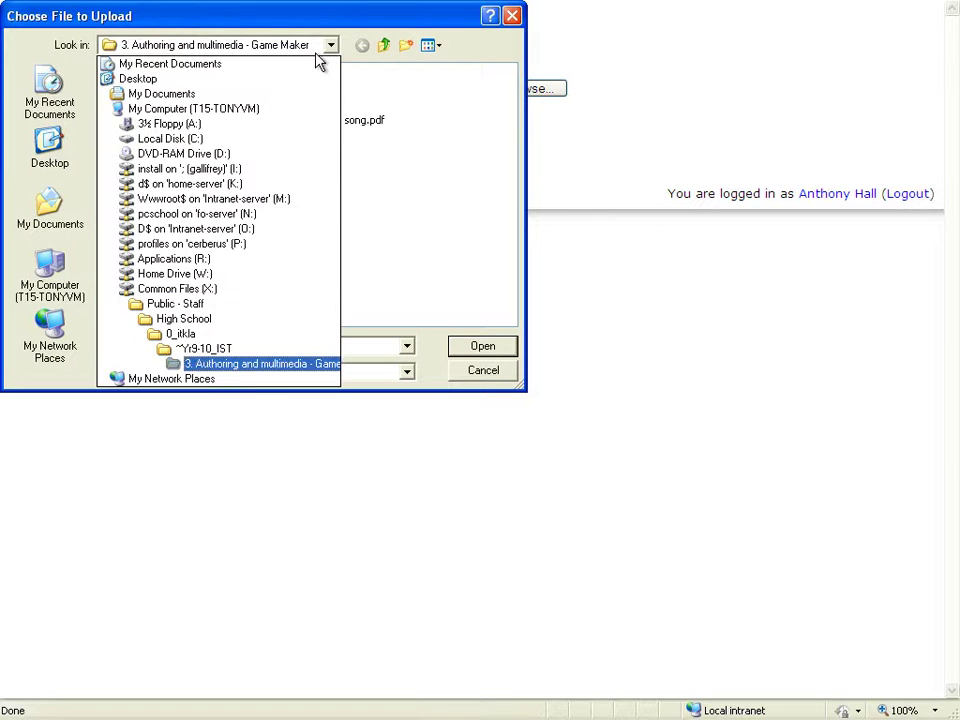
click(225, 367)
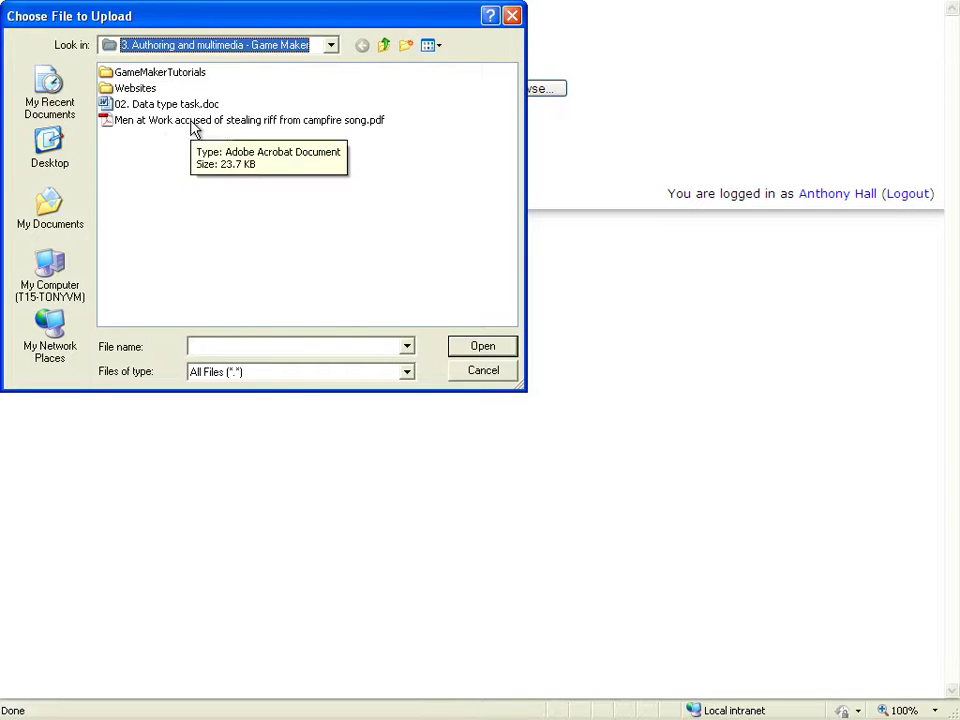
click(230, 128)
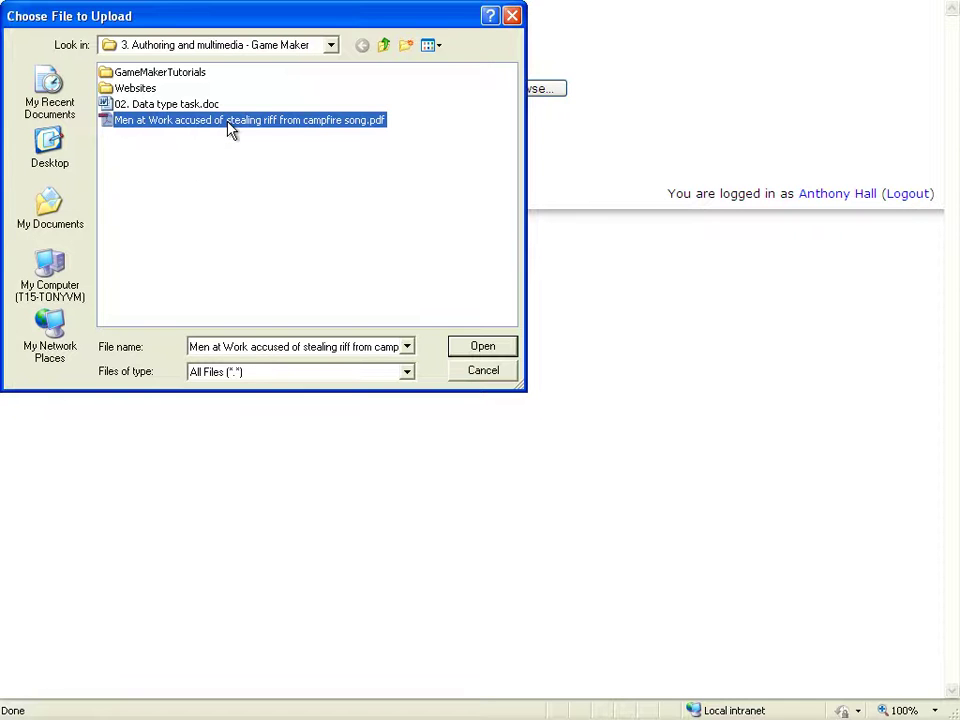
click(480, 350)
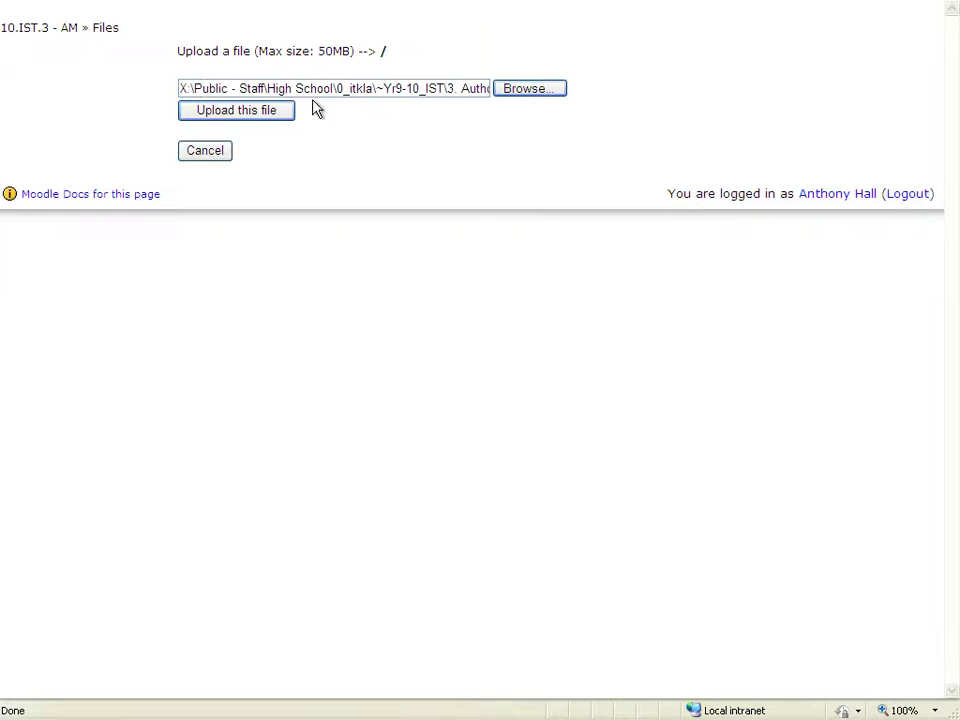
click(232, 120)
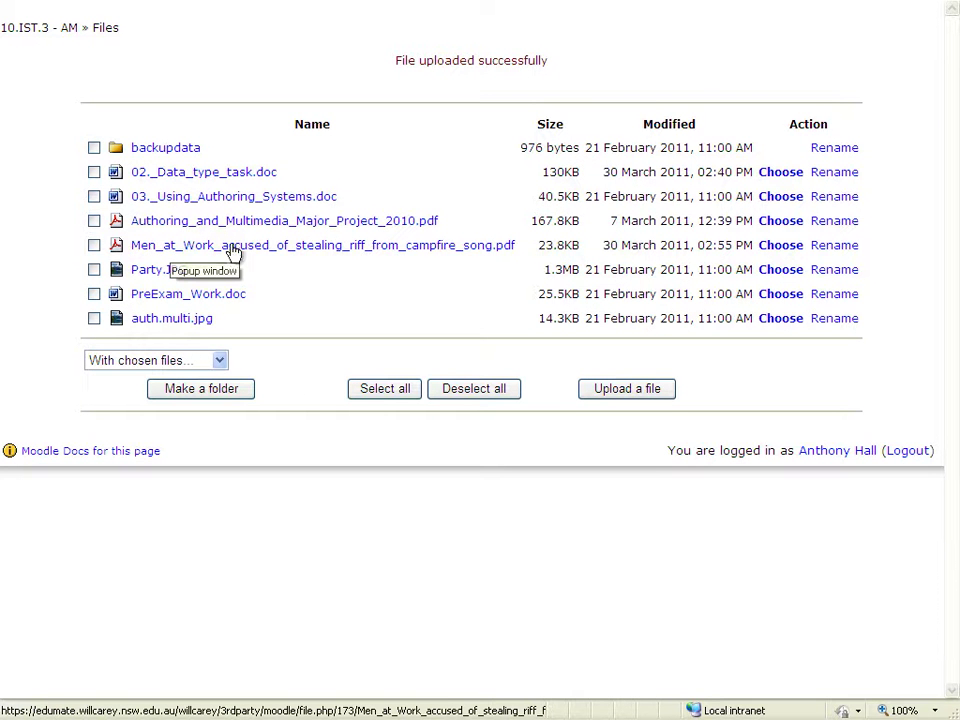
click(781, 246)
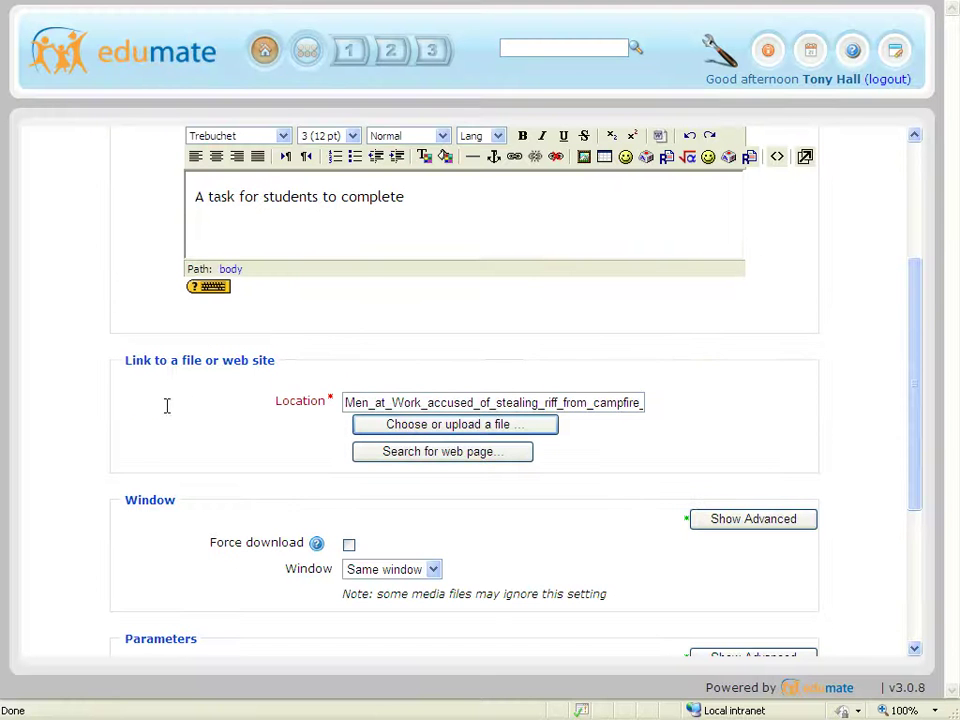
Turn on Force download for the resource and save it, returning to the course page
scroll(253, 475, down, 2)
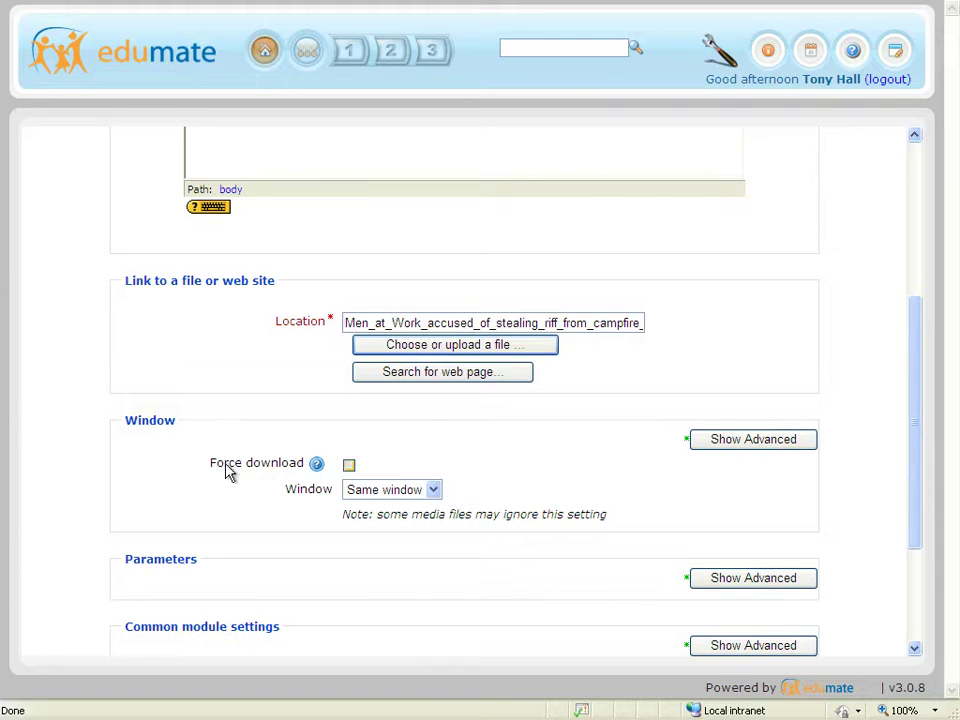
click(350, 466)
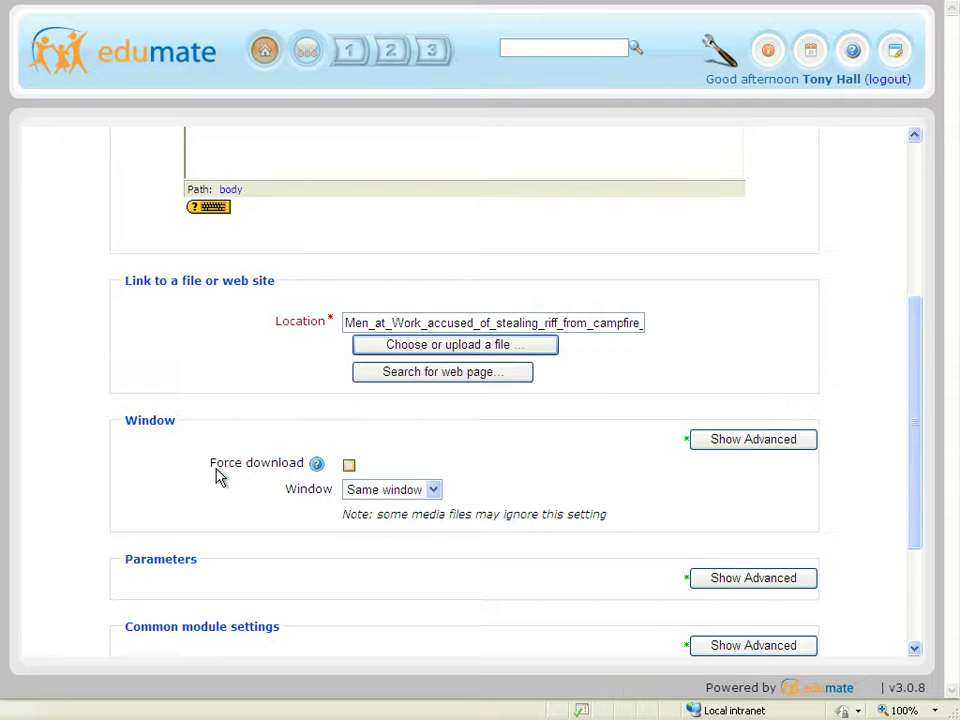
click(349, 464)
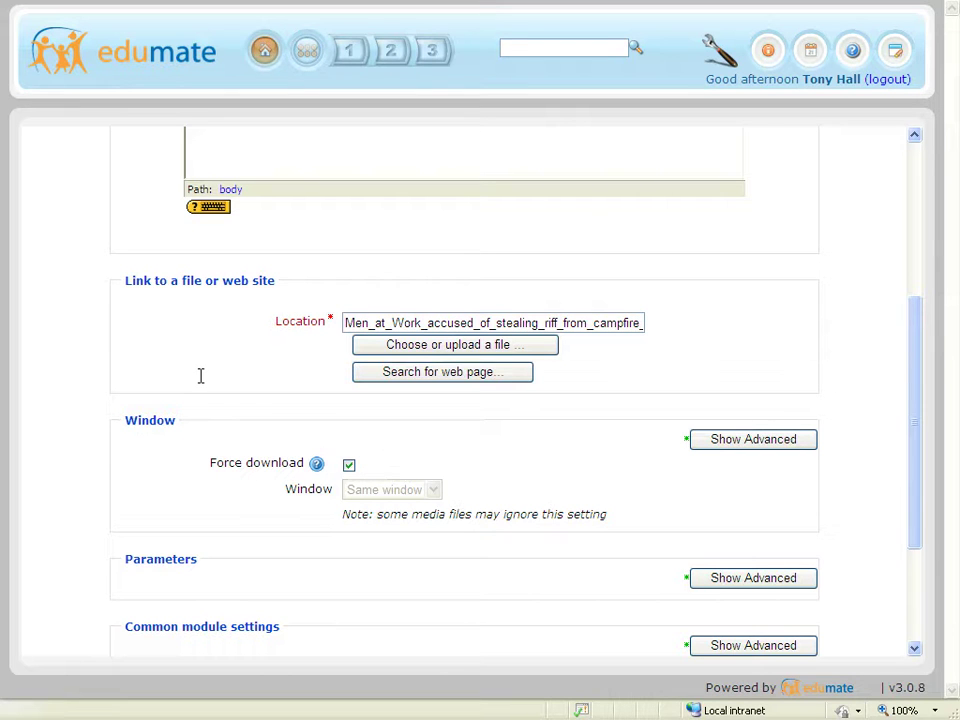
scroll(336, 508, down, 4)
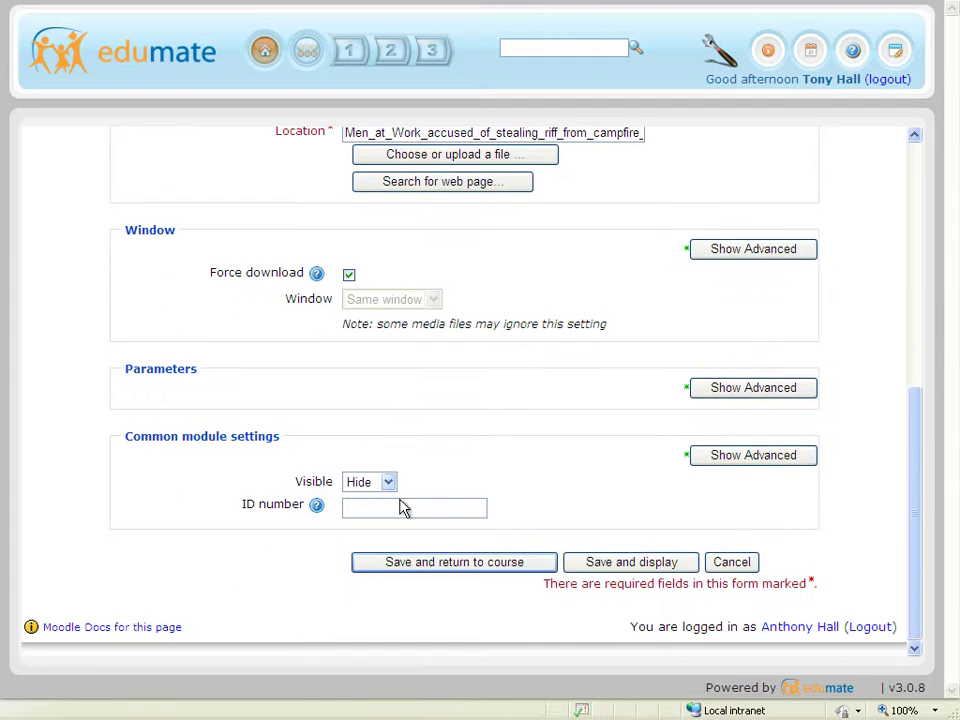
click(461, 566)
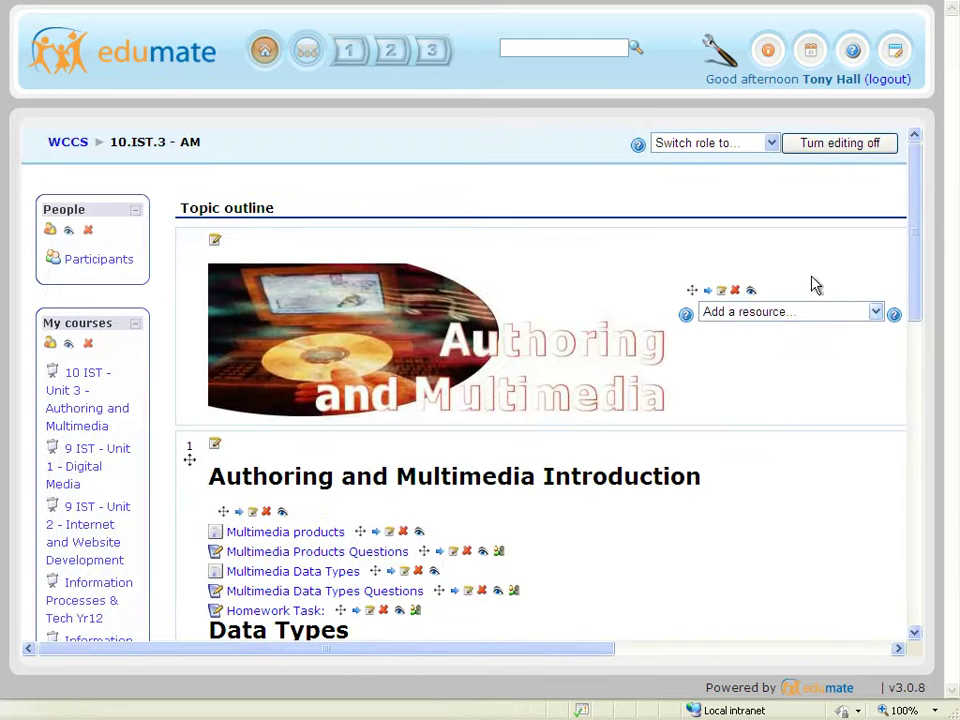
Open the New Project file from topic 3 in Adobe Reader without saving it, look through it and close it
drag(922, 210, 926, 514)
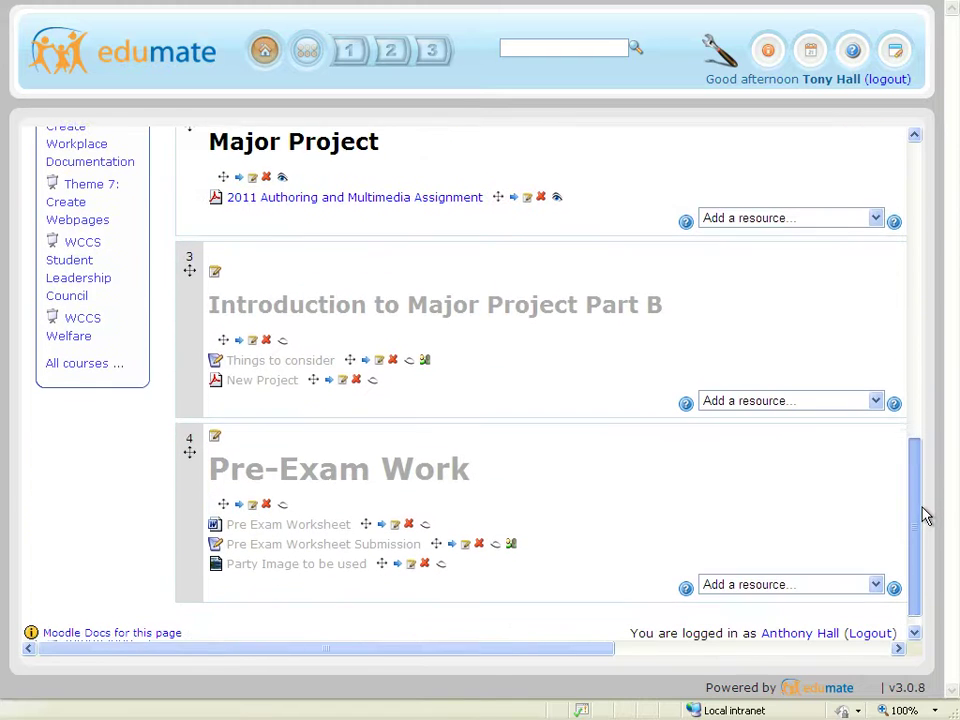
click(262, 385)
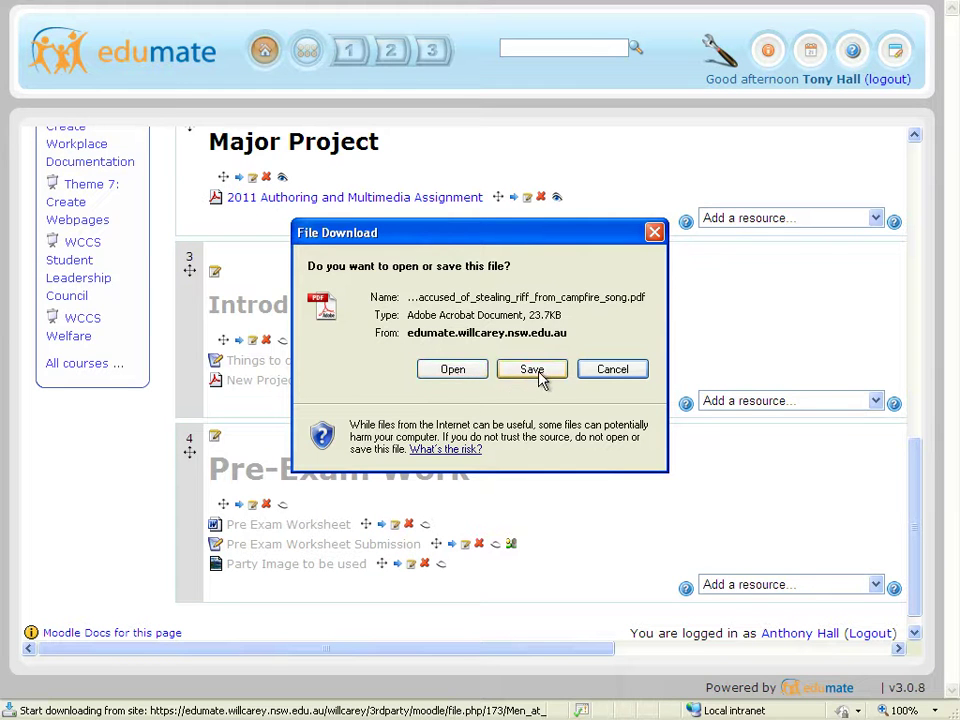
click(453, 372)
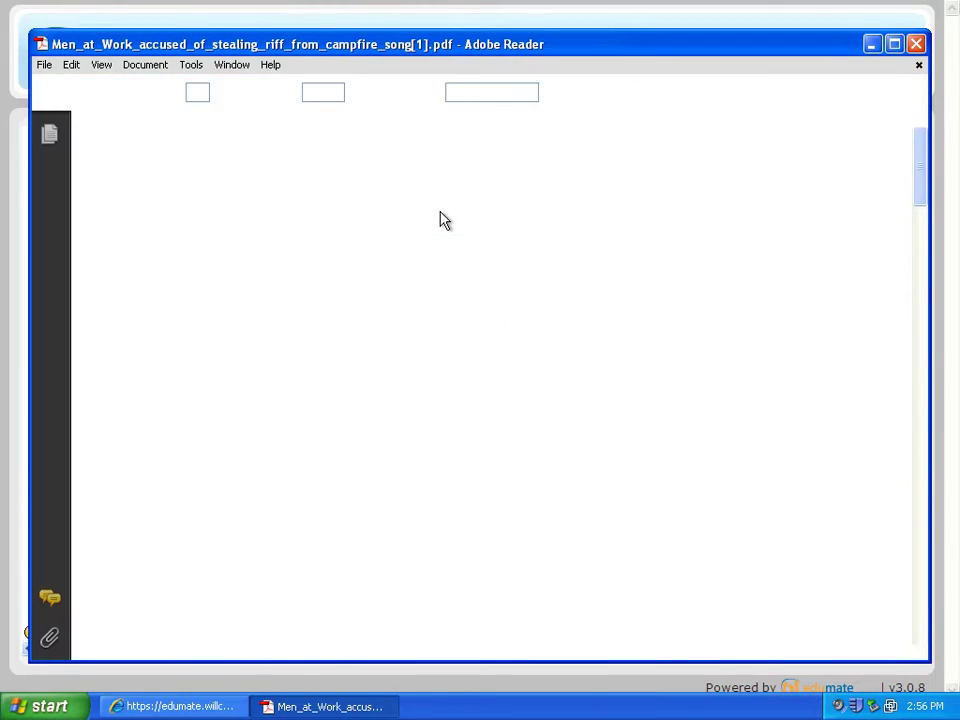
scroll(376, 193, down, 5)
scroll(376, 193, up, 5)
click(916, 46)
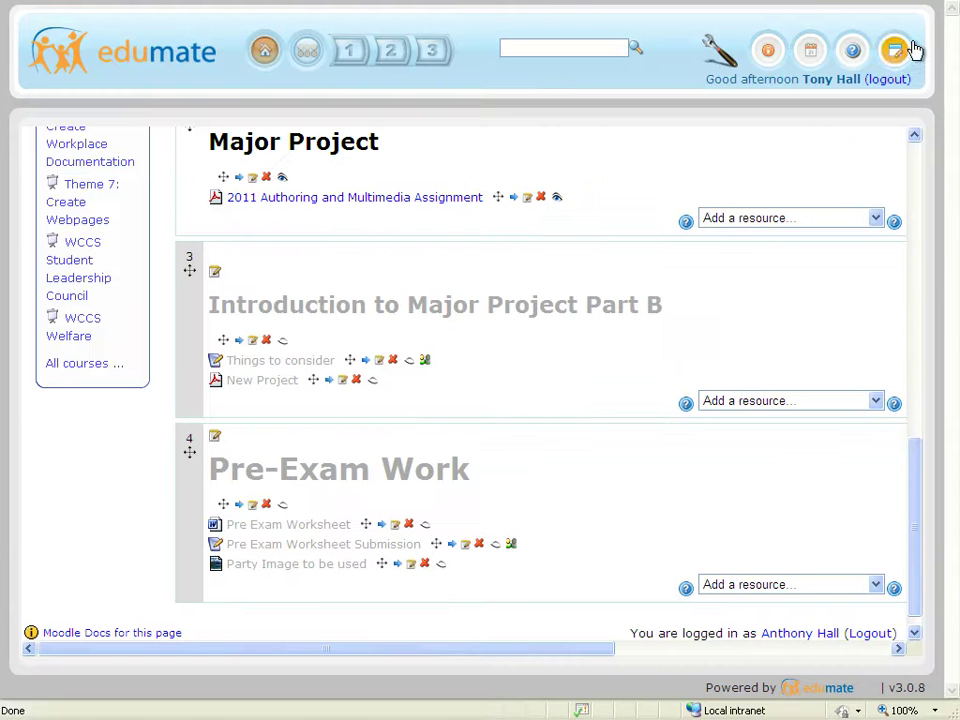